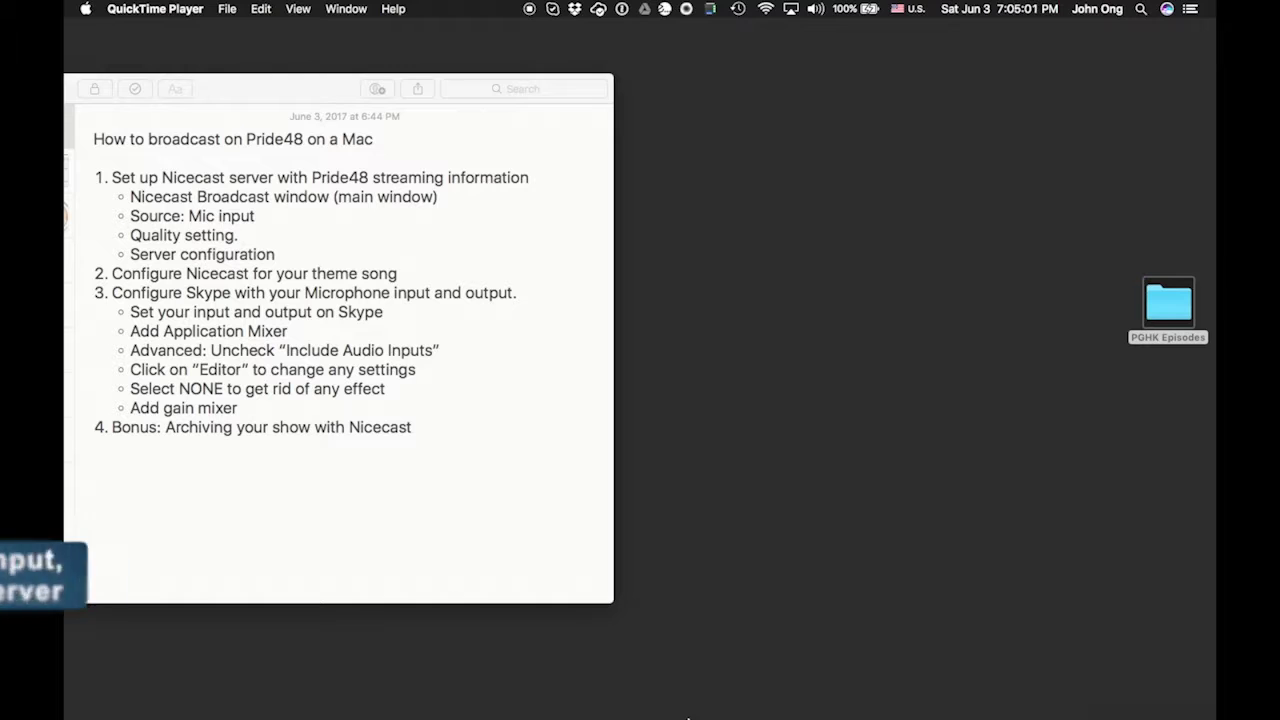
Launch Nicecast from the Dock beside the Pride48 broadcasting notes.
mouse_move(700, 700)
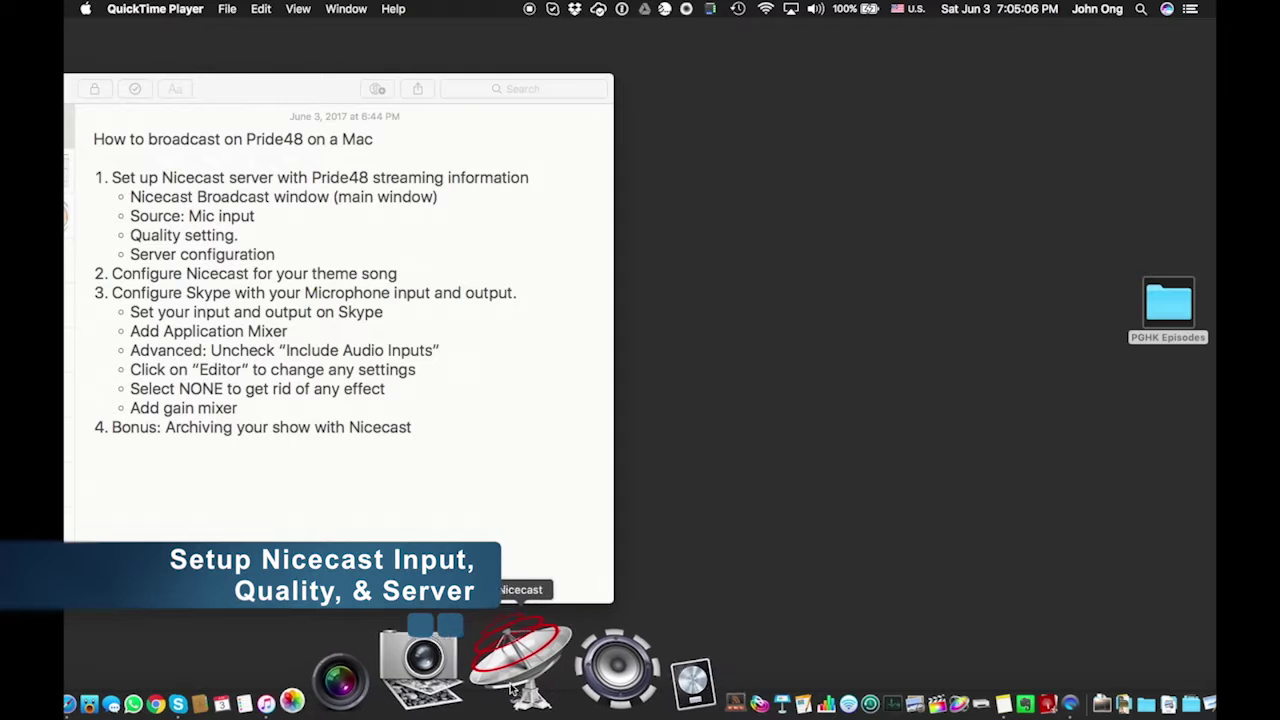
click(511, 688)
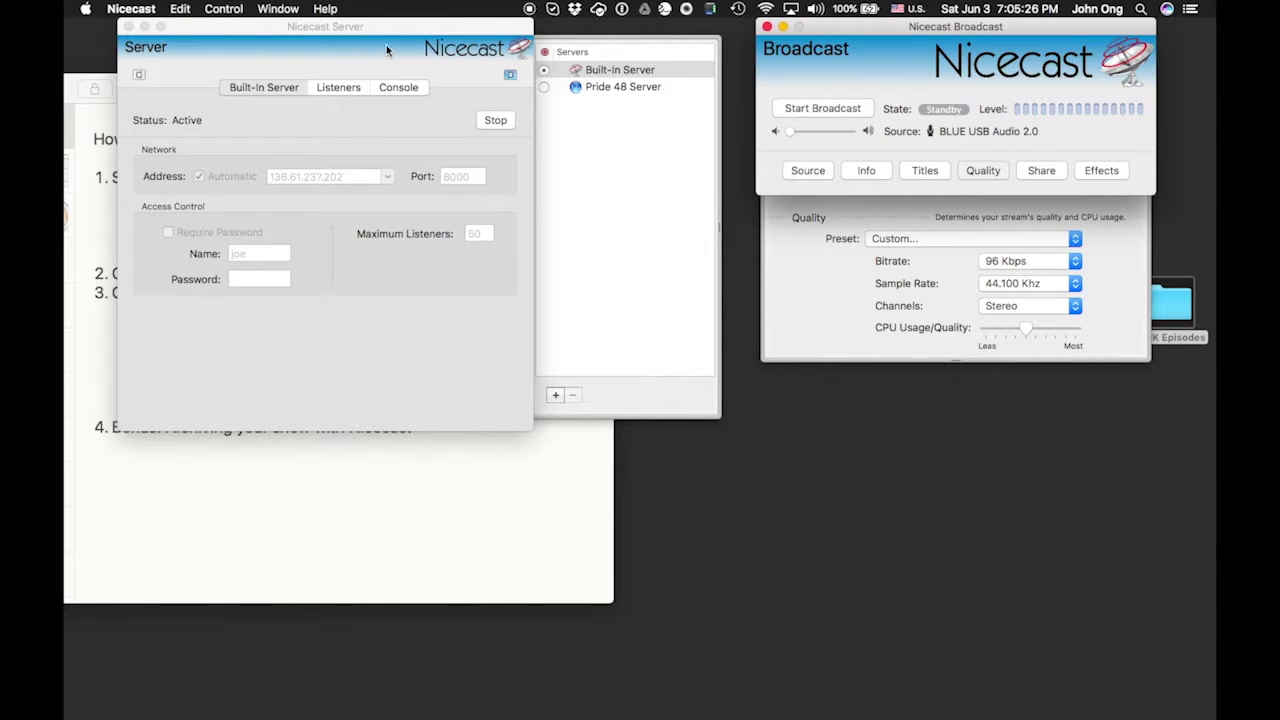
Move the Server and Broadcast windows off the notes, then close the Server window.
drag(374, 28, 773, 295)
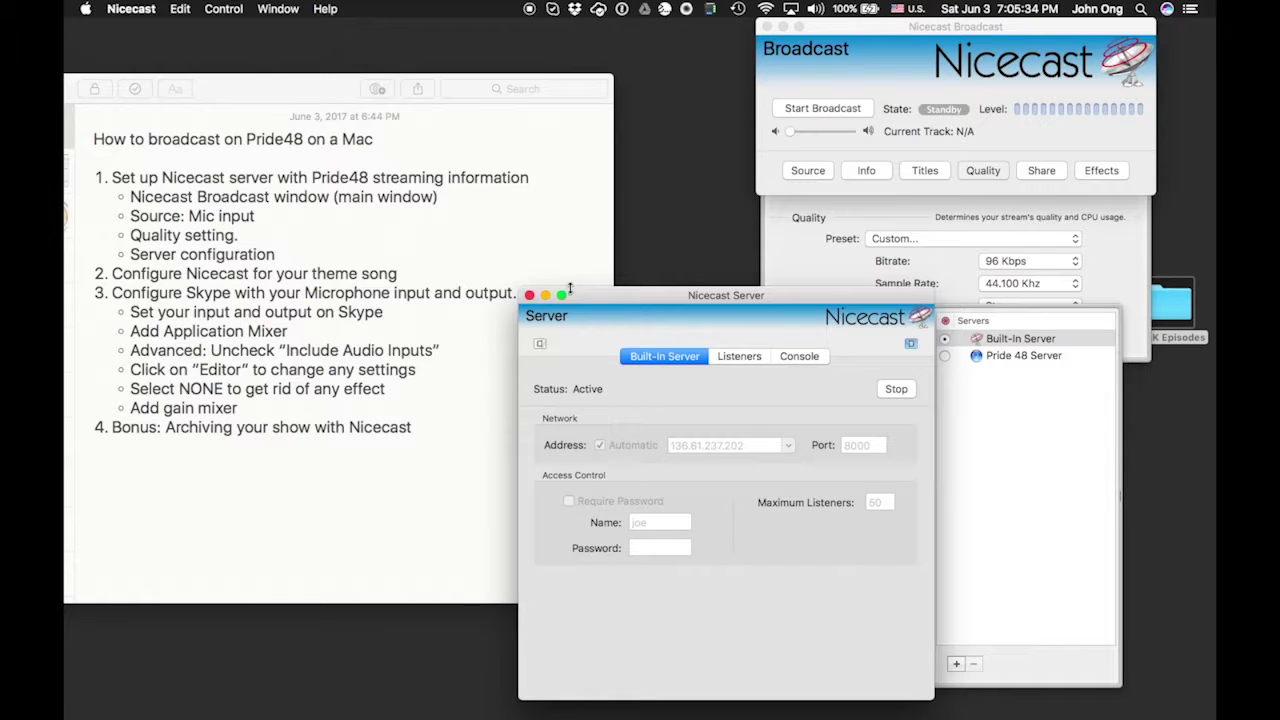
drag(955, 30, 745, 33)
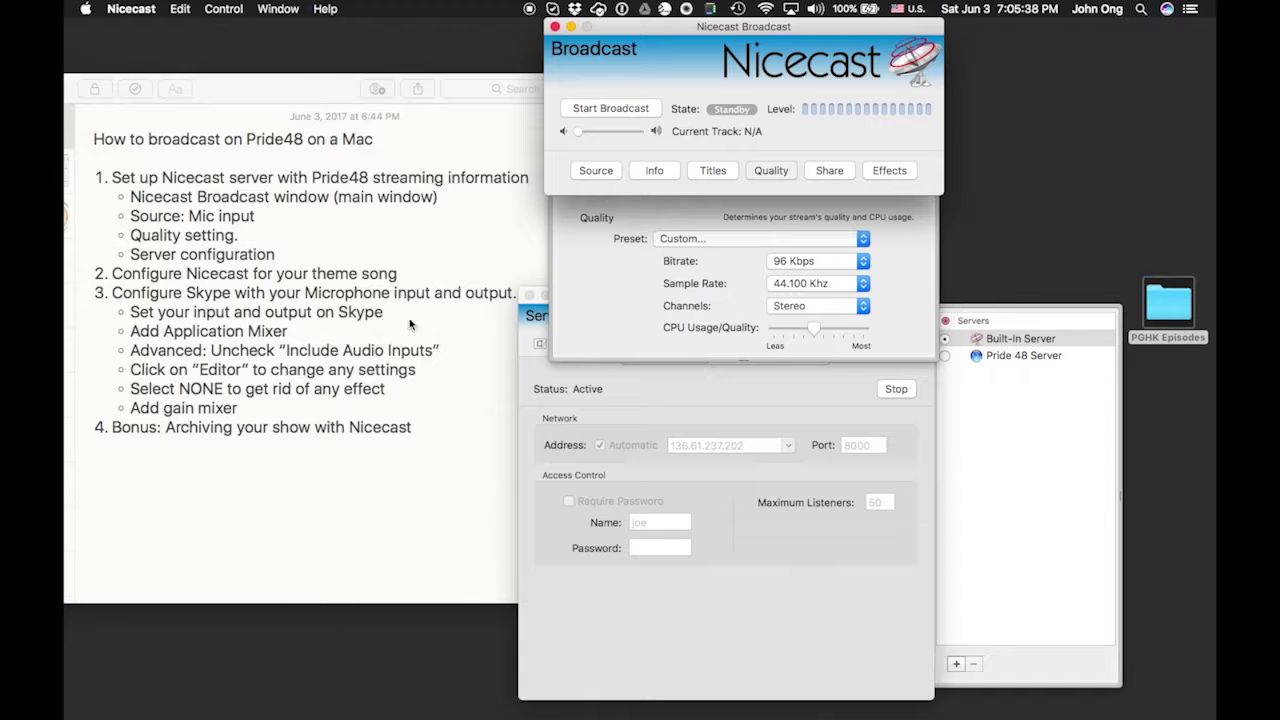
click(543, 368)
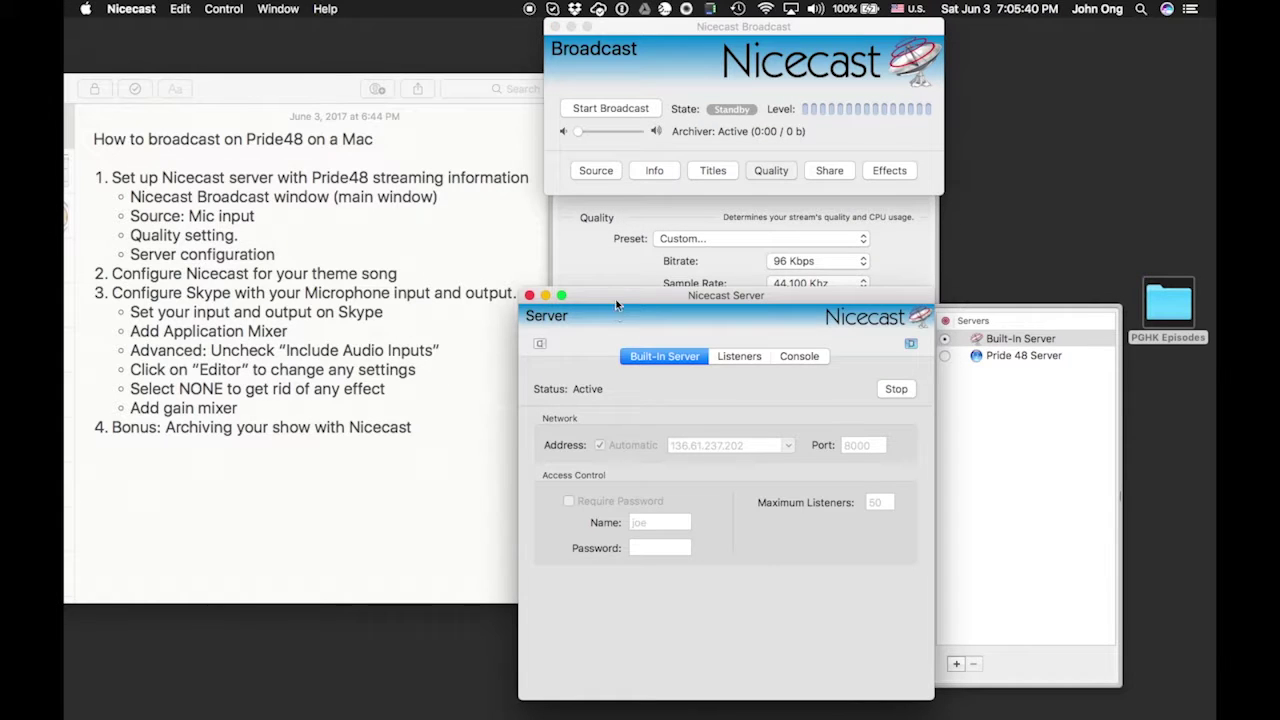
click(529, 295)
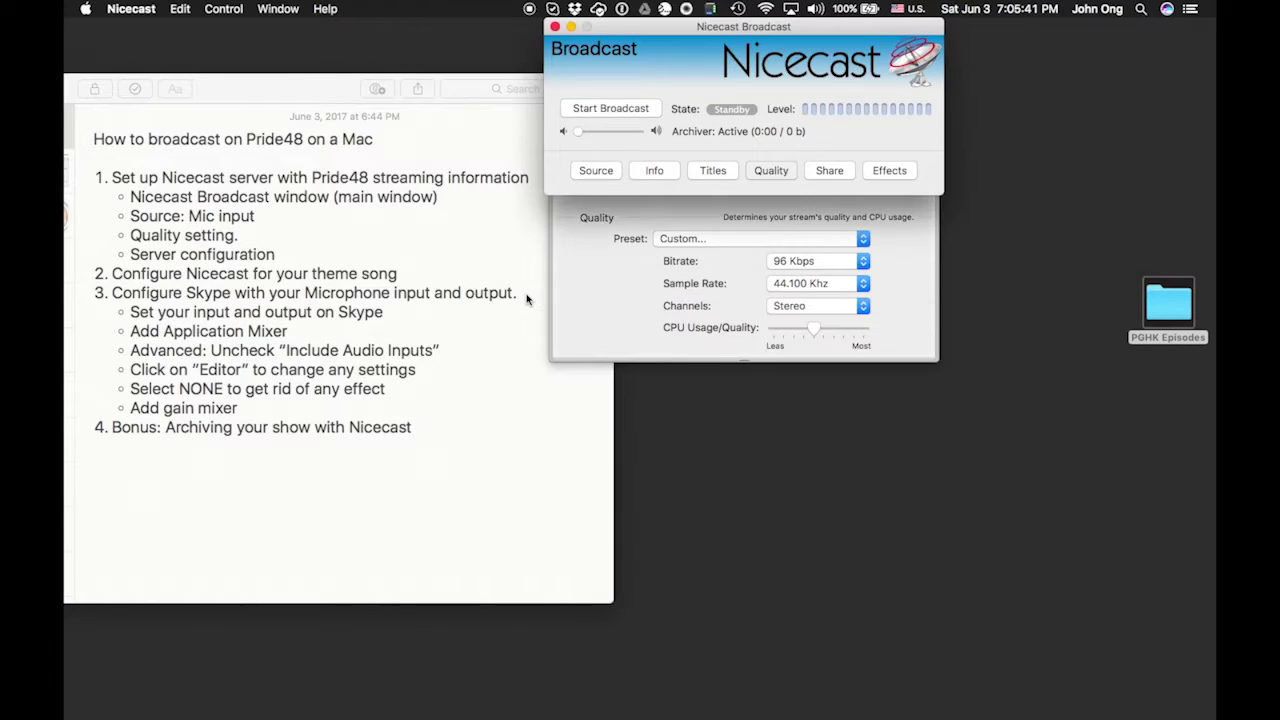
Show the Broadcast window's Source settings, reposition the window and toggle the source drawer.
click(605, 175)
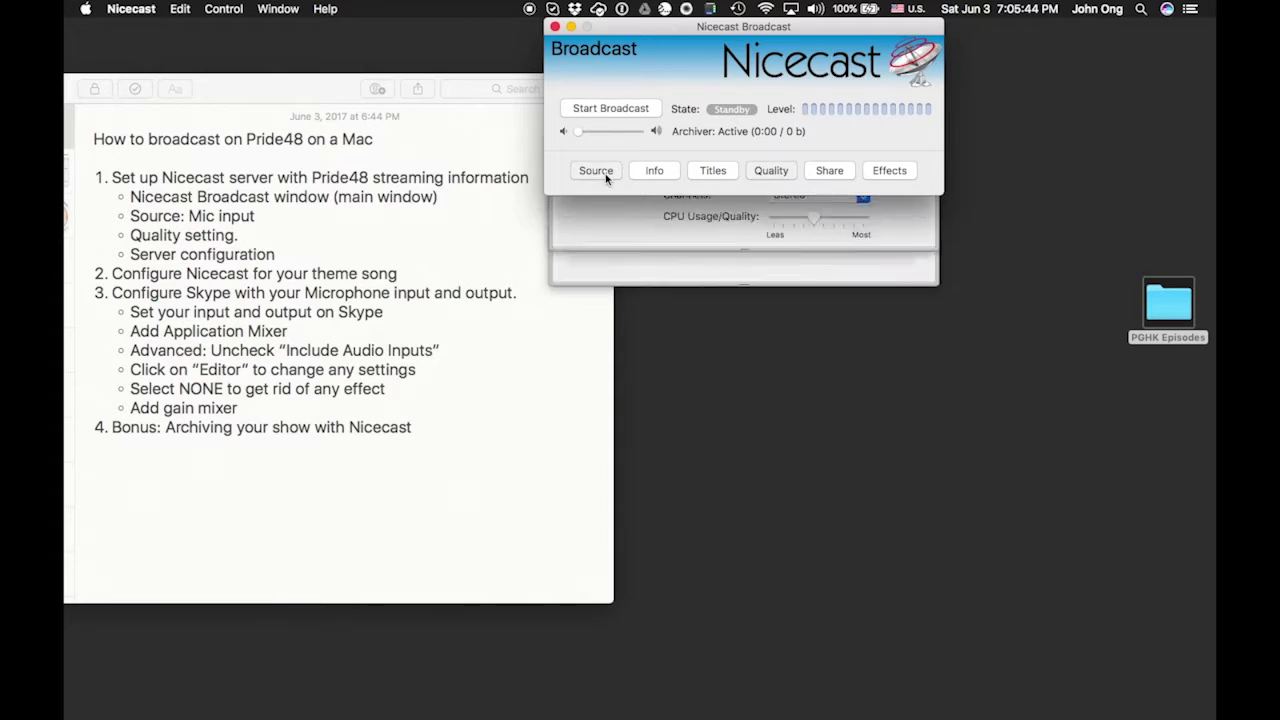
drag(655, 28, 740, 85)
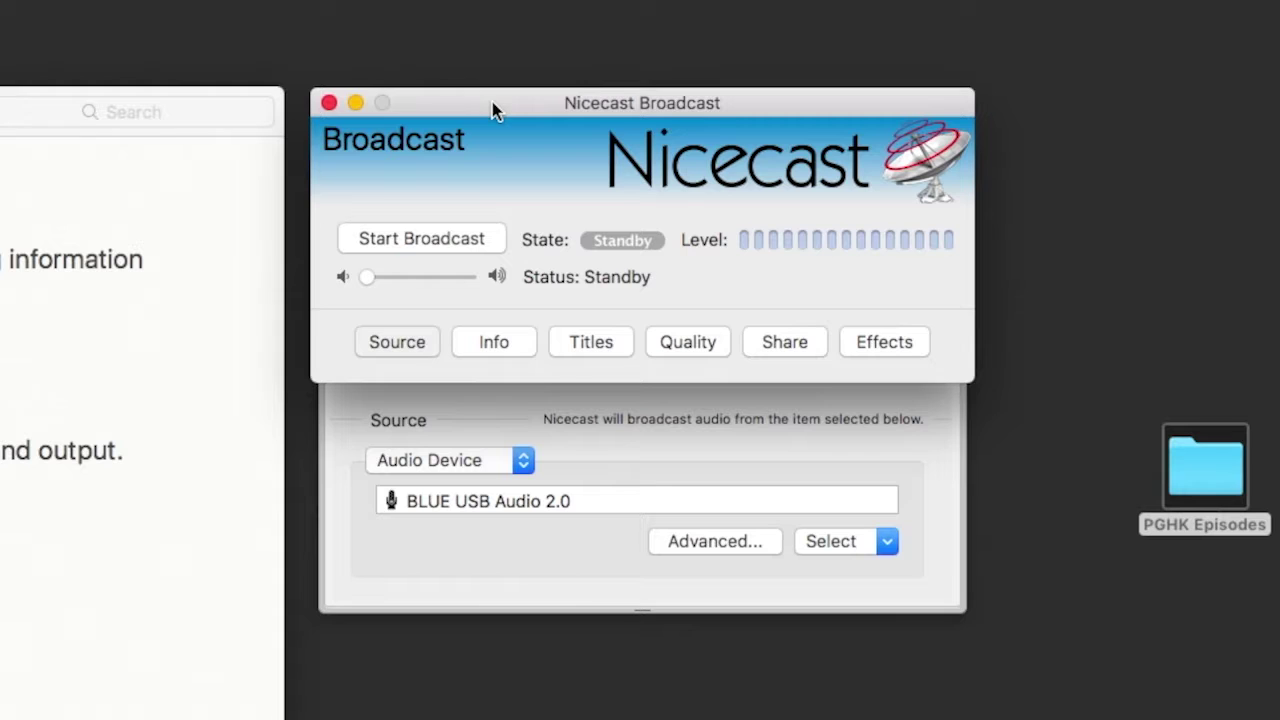
click(414, 350)
click(414, 350)
click(415, 350)
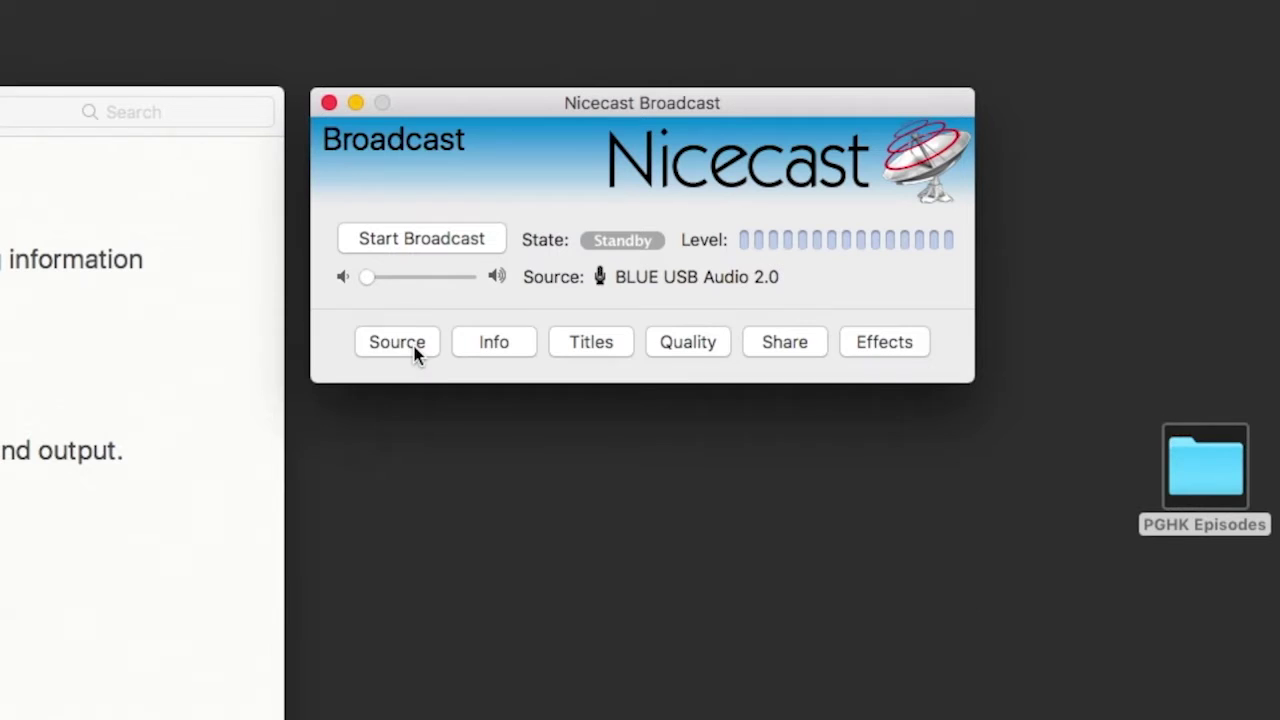
click(415, 350)
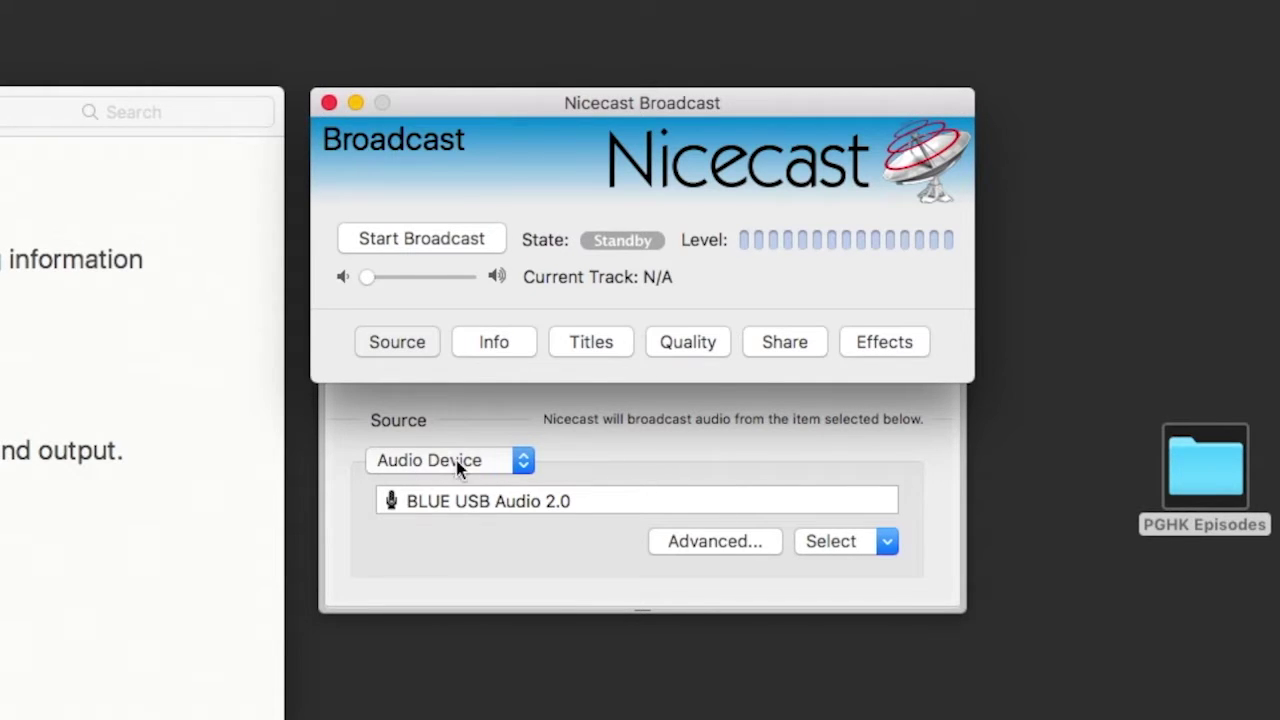
Keep Audio Device as source type and select BLUE USB Audio 2.0 as the input.
click(522, 461)
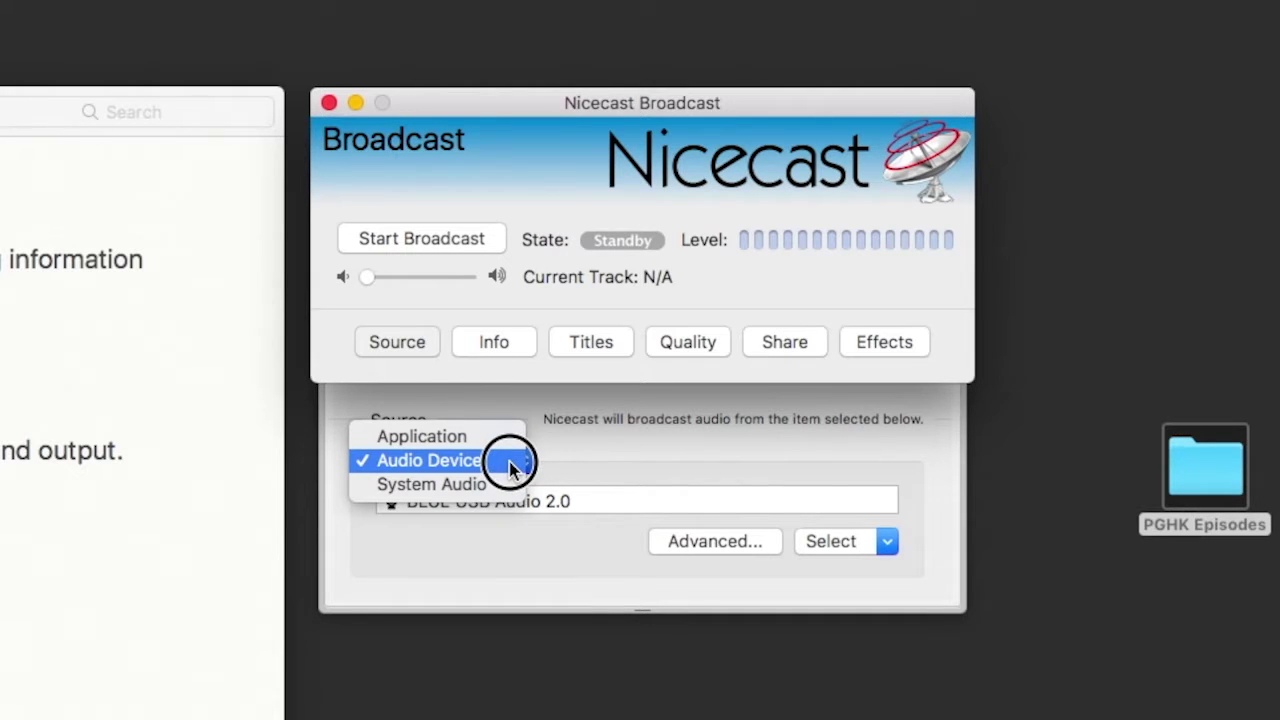
click(509, 463)
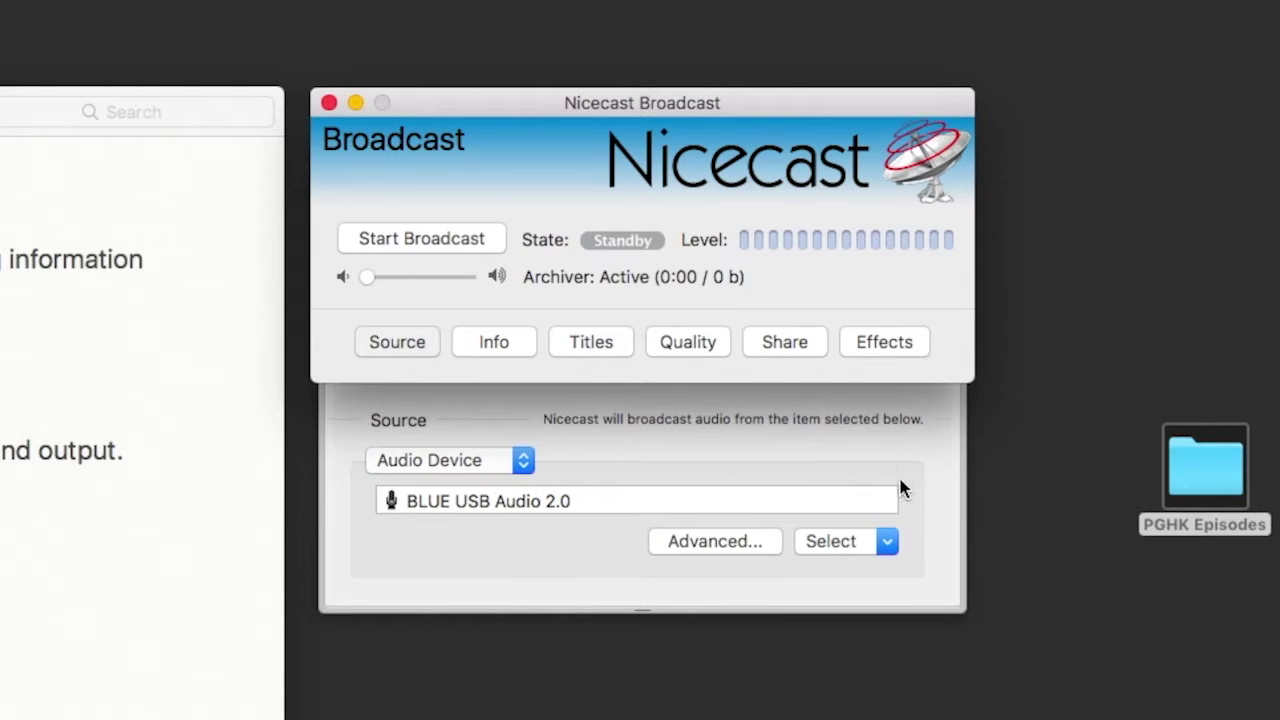
click(887, 543)
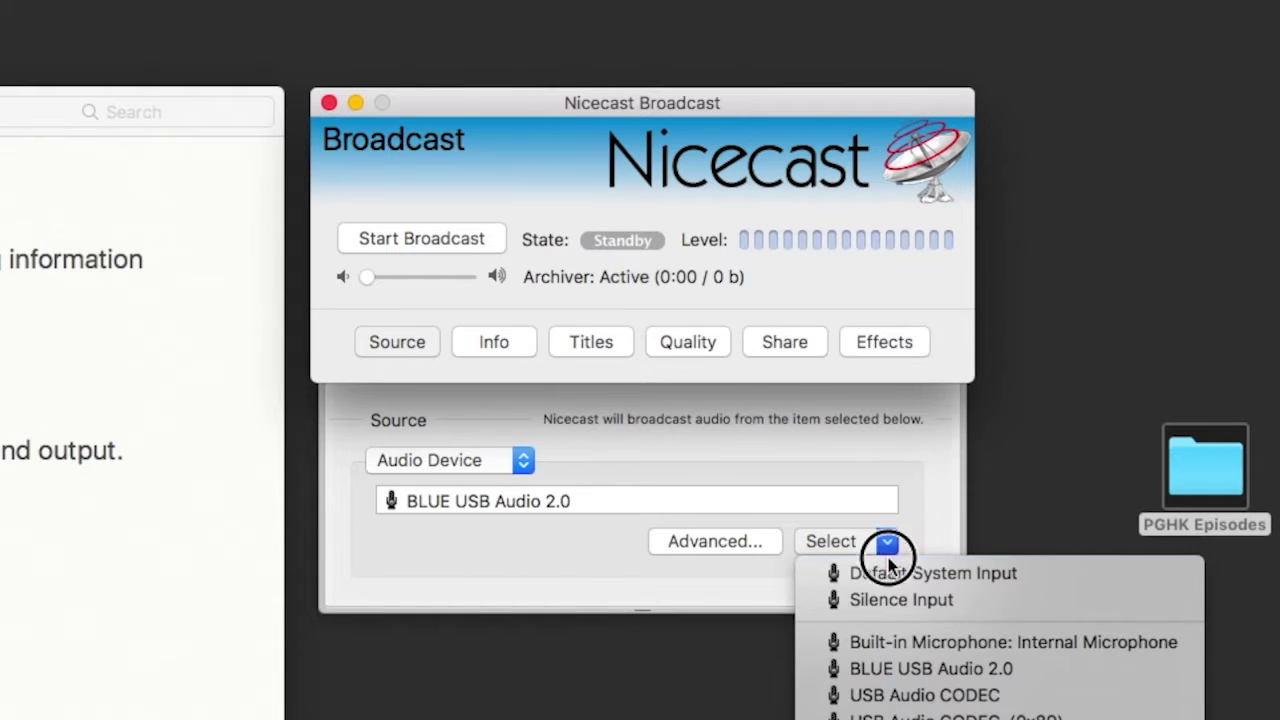
click(892, 678)
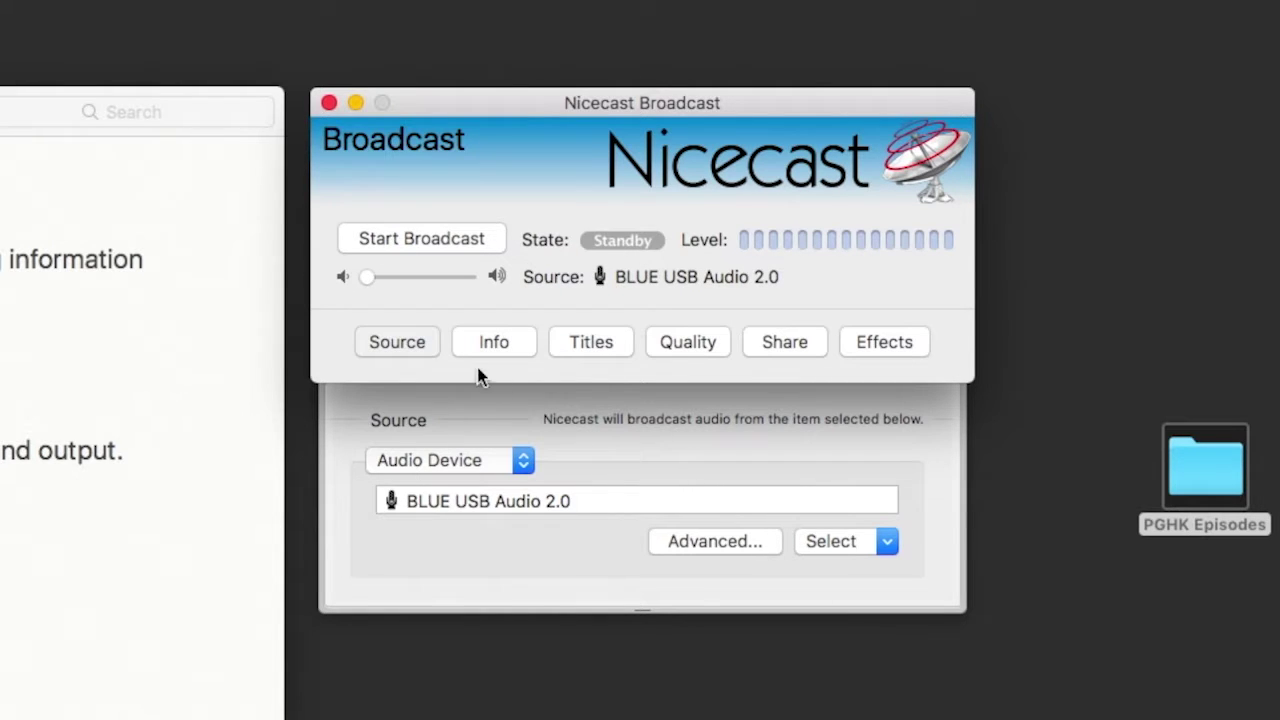
Show Quality settings, keeping the Custom preset and 96 Kbps bitrate.
click(705, 356)
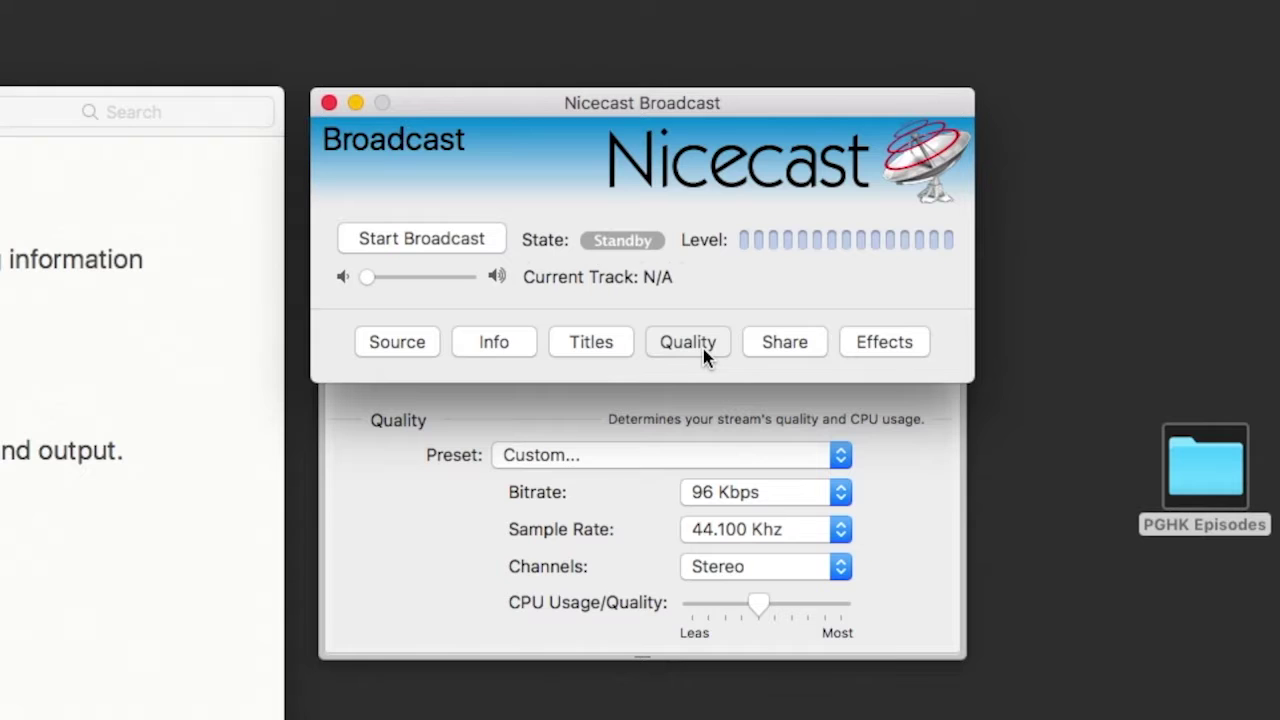
click(630, 458)
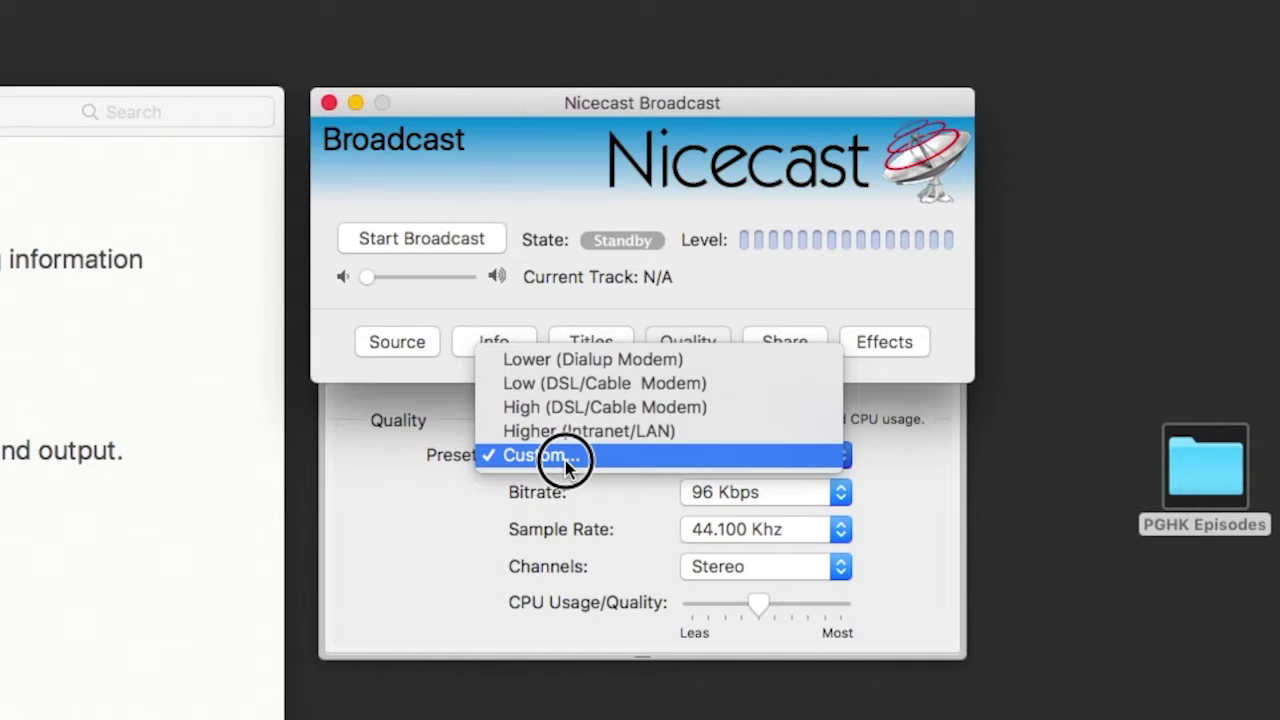
drag(565, 460, 431, 509)
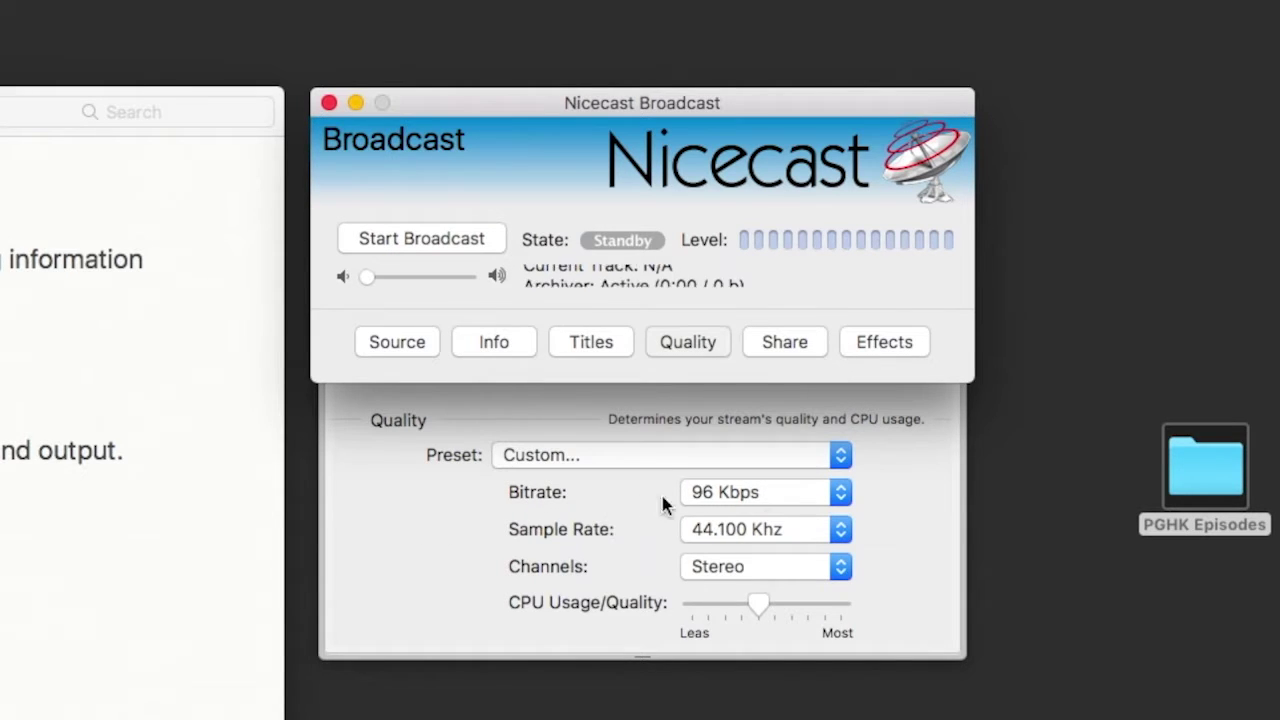
click(820, 500)
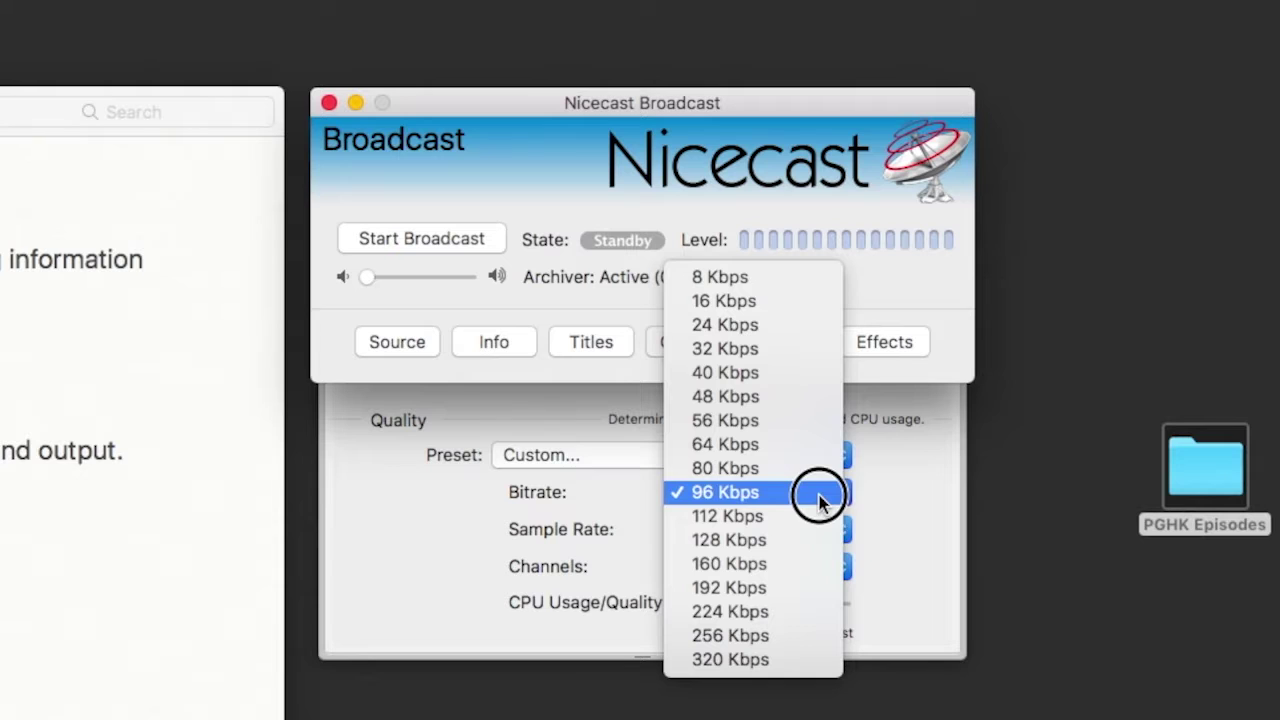
click(907, 496)
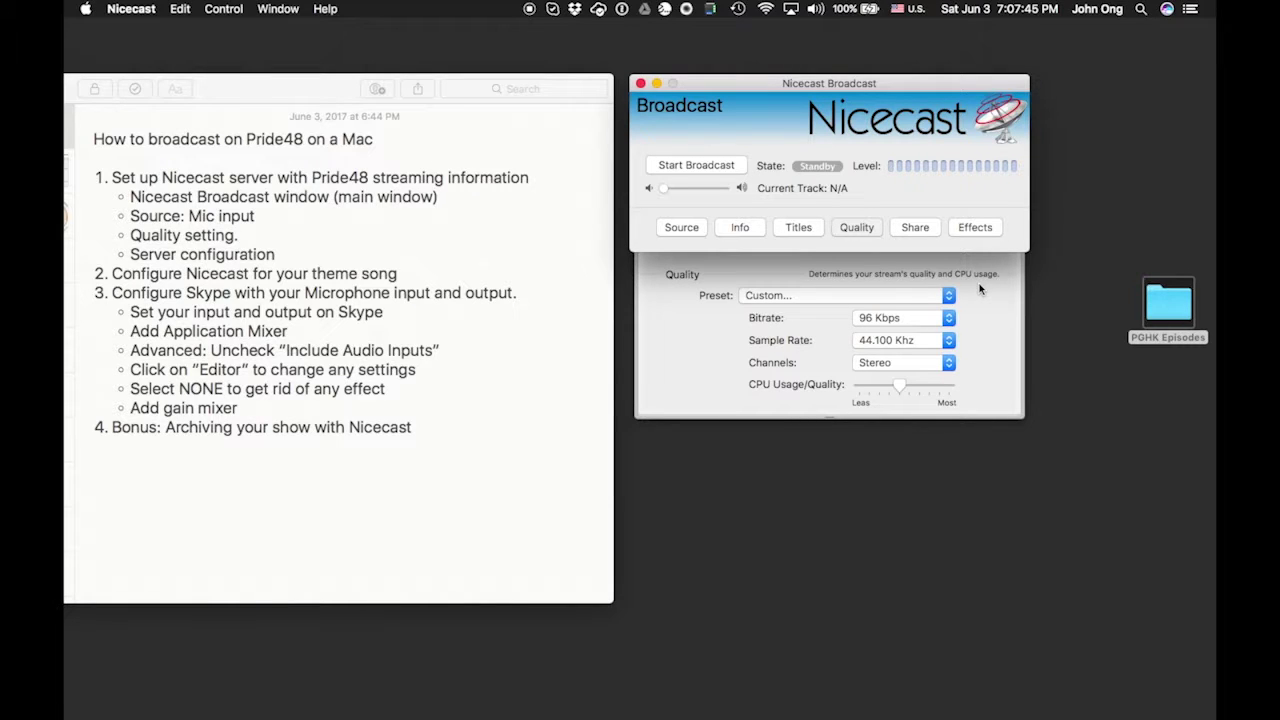
drag(748, 90, 758, 82)
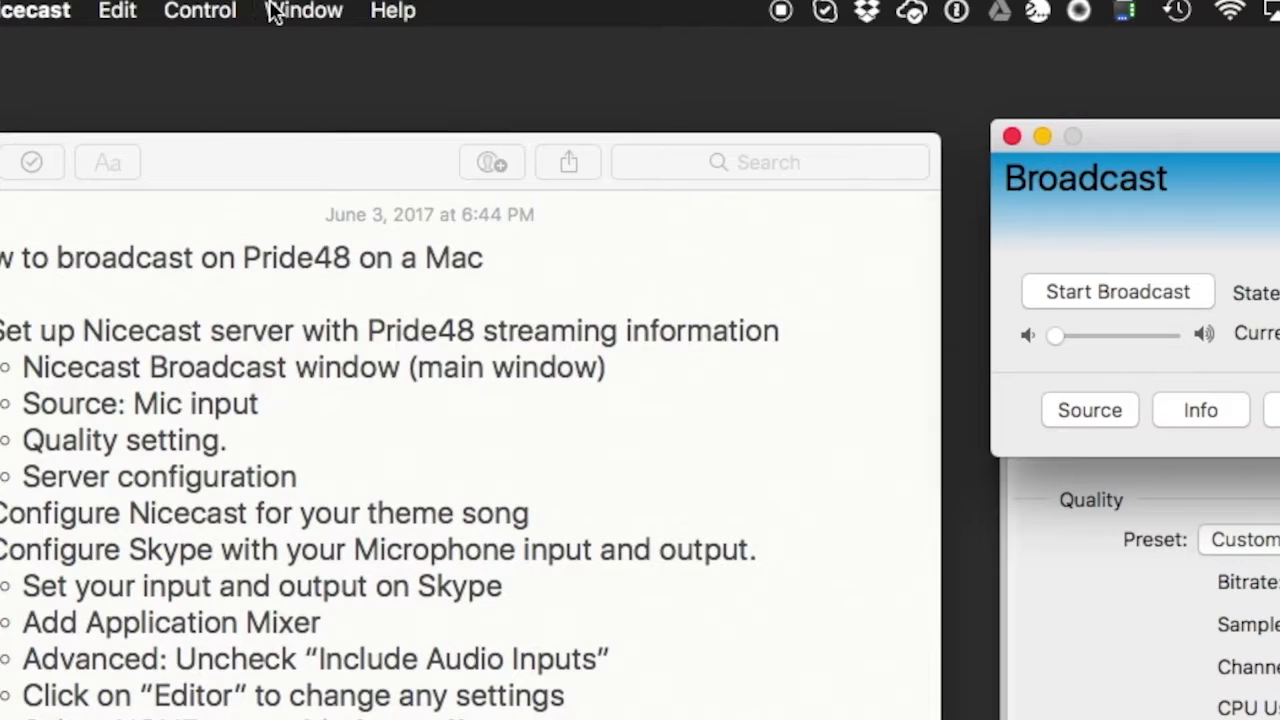
click(263, 9)
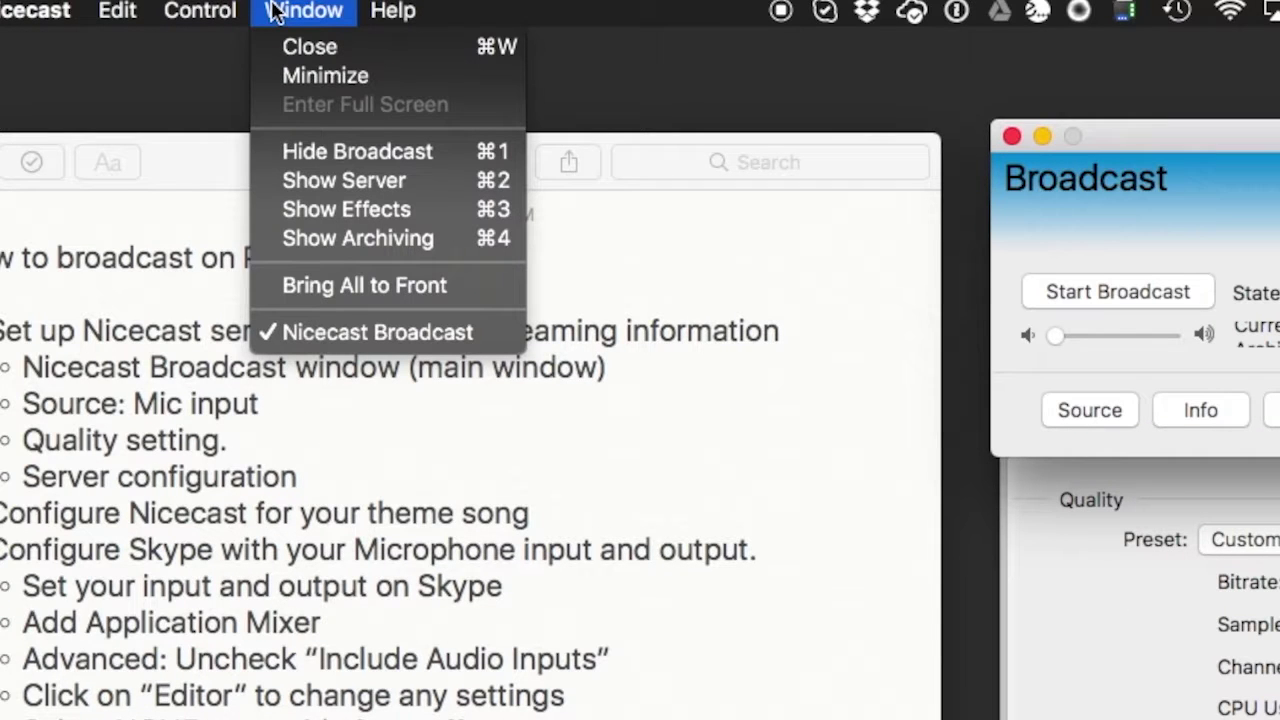
click(297, 180)
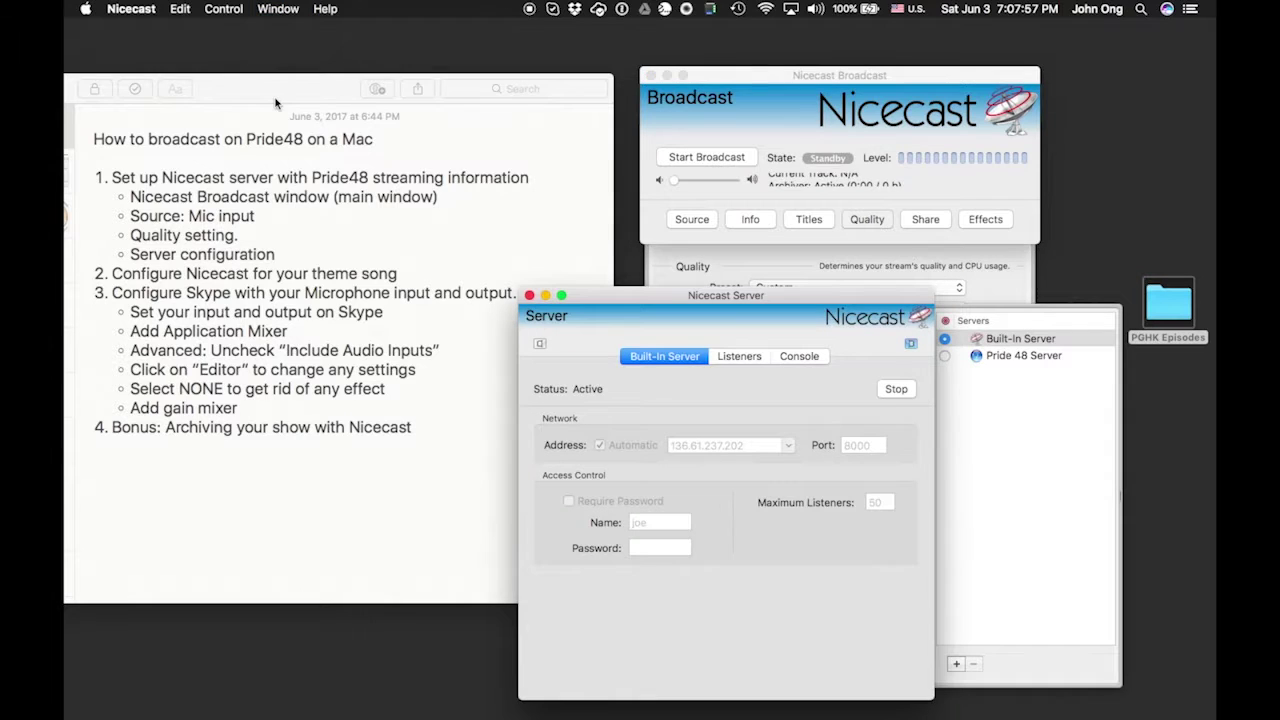
drag(625, 297, 697, 273)
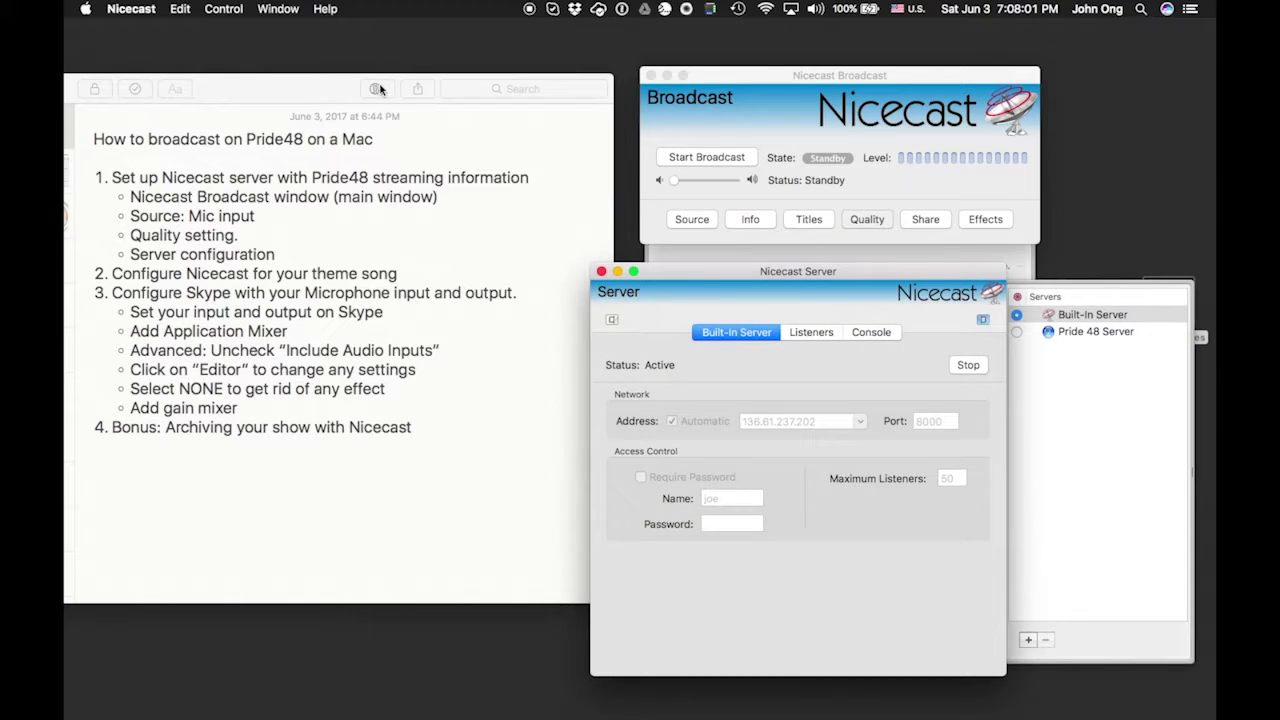
click(738, 77)
drag(738, 77, 785, 29)
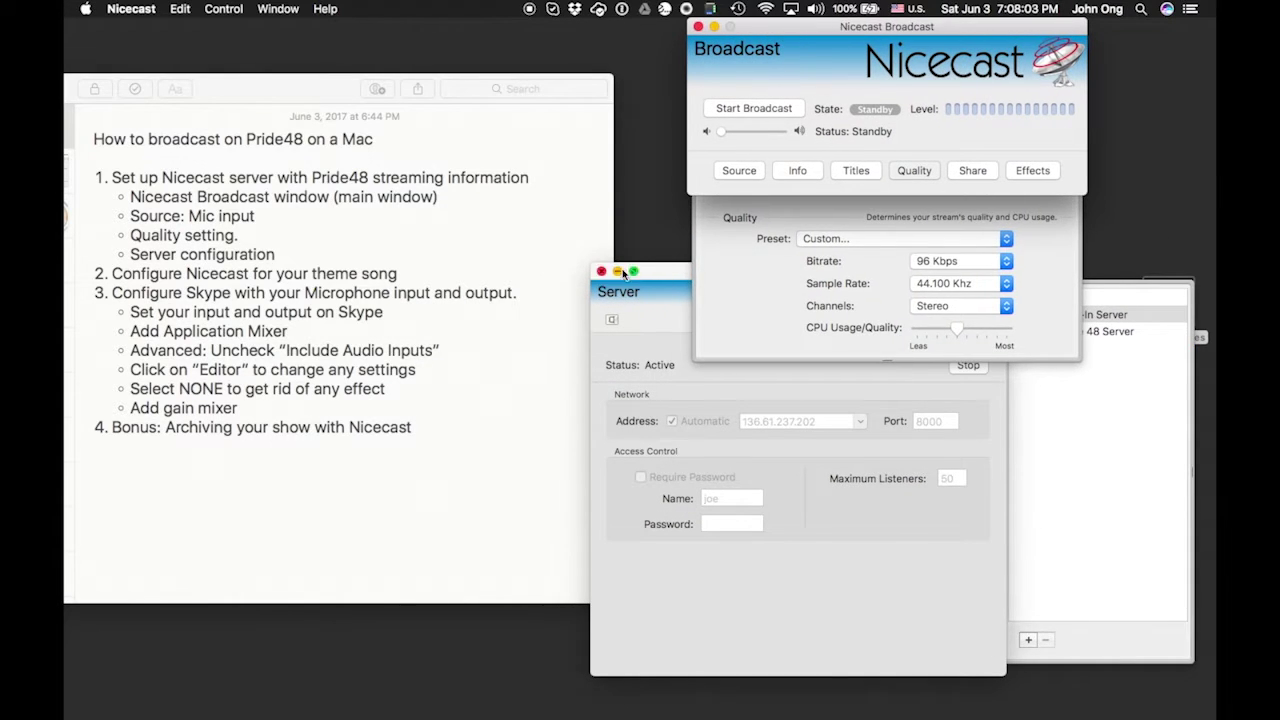
drag(666, 276, 660, 209)
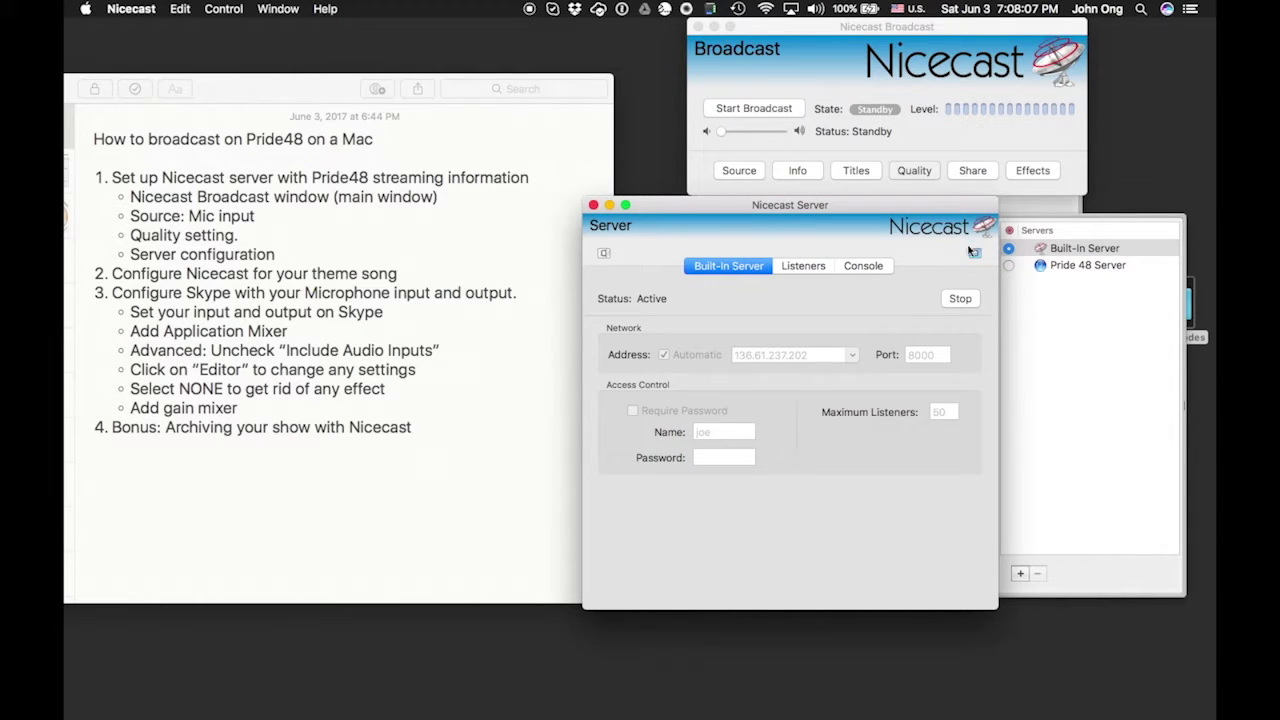
click(604, 253)
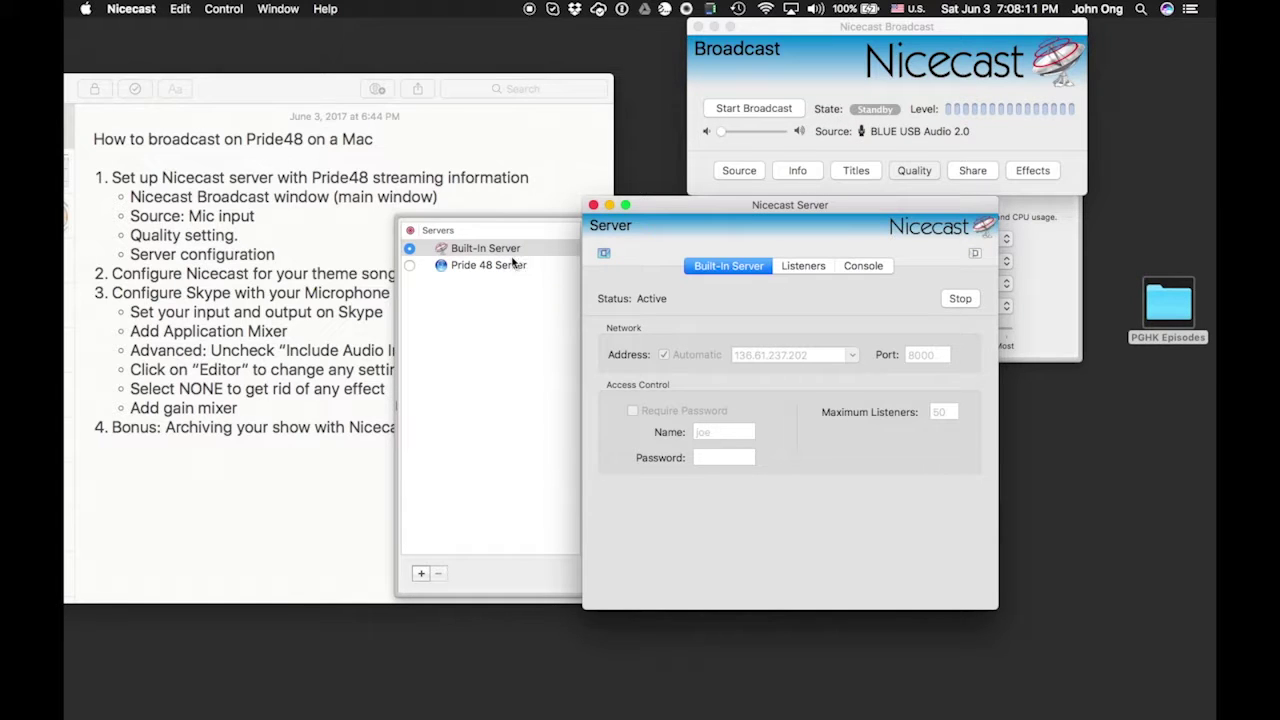
drag(716, 197, 408, 166)
click(492, 220)
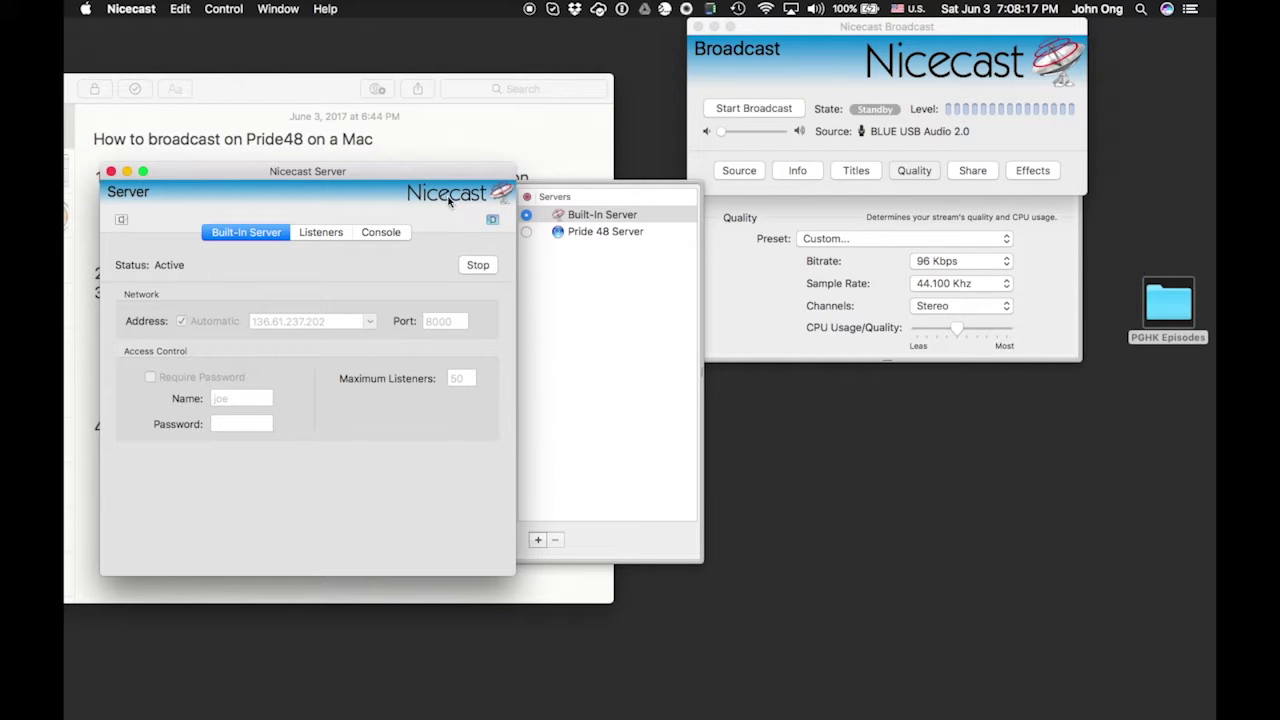
drag(433, 174, 892, 148)
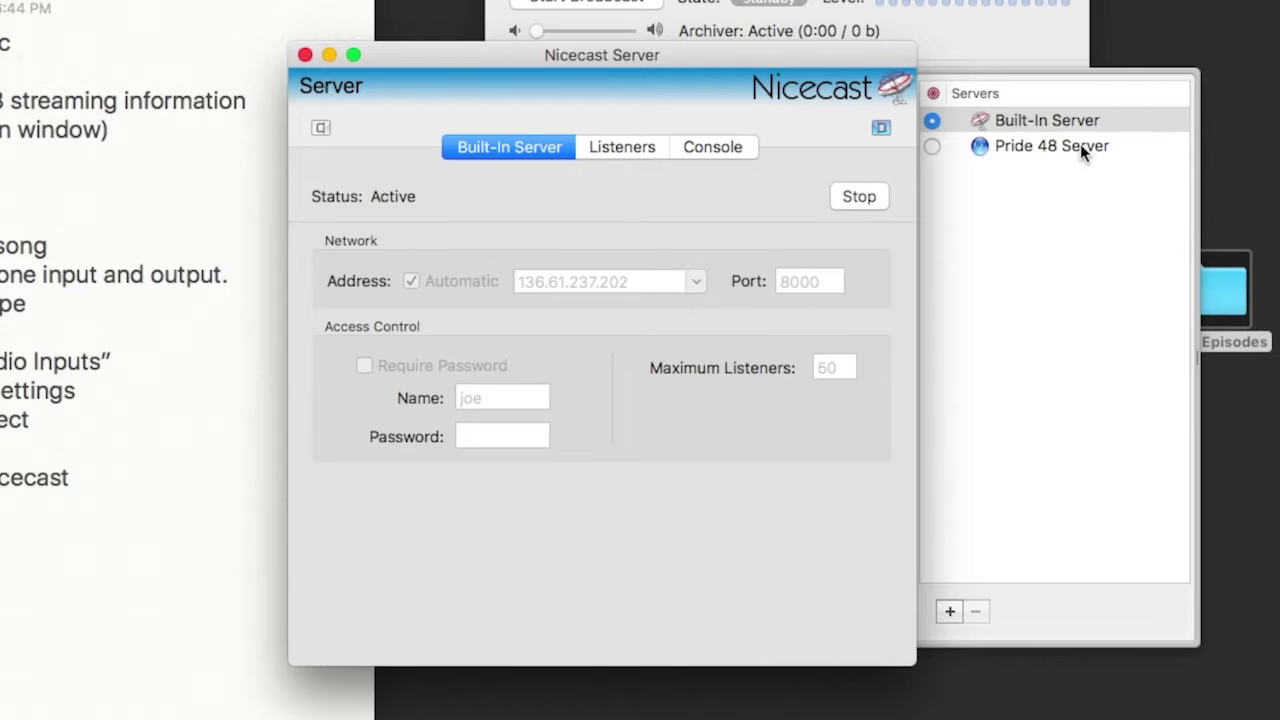
Add a new server named 'Pride48 Server' with server type Icecast 2.
click(950, 612)
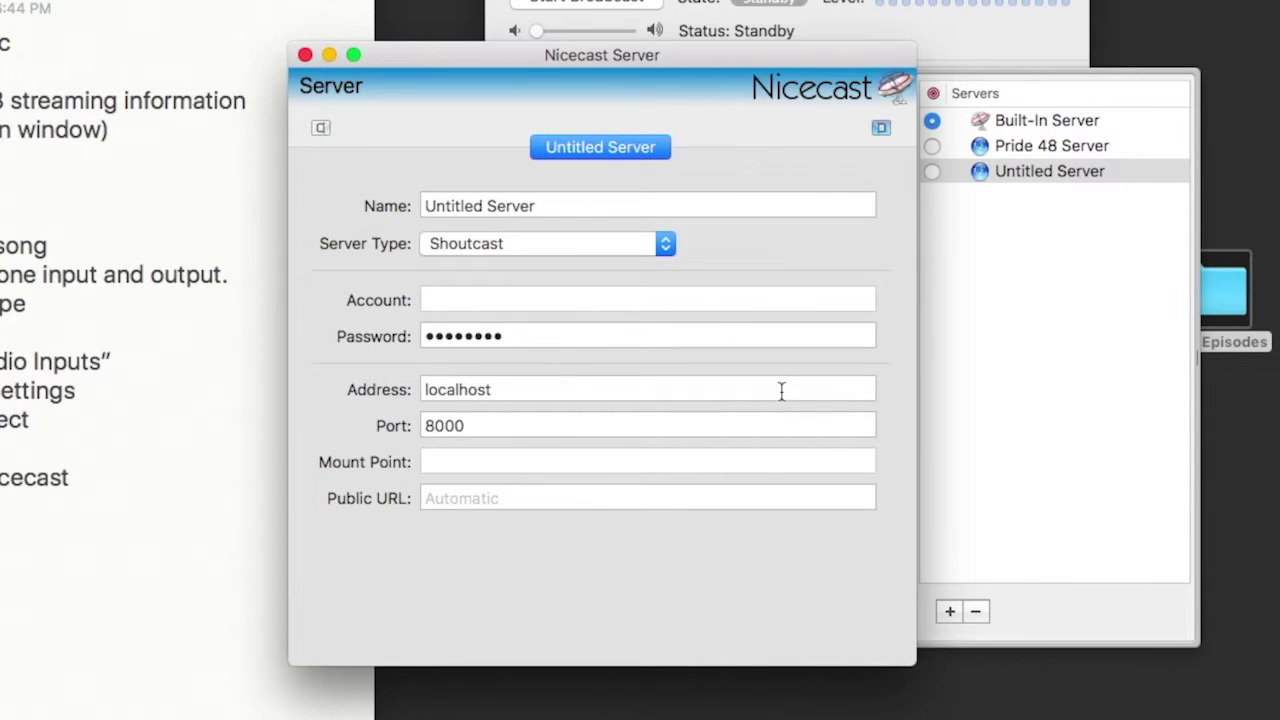
drag(548, 204, 529, 151)
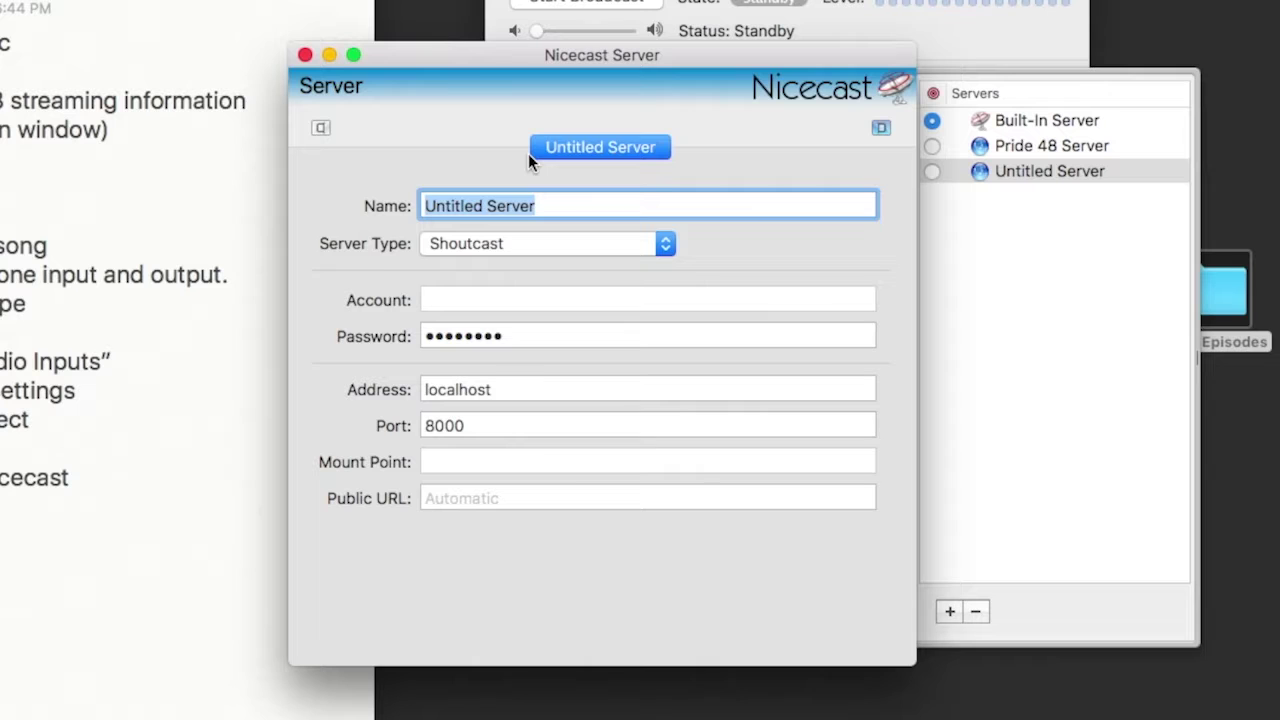
text(Pride4)
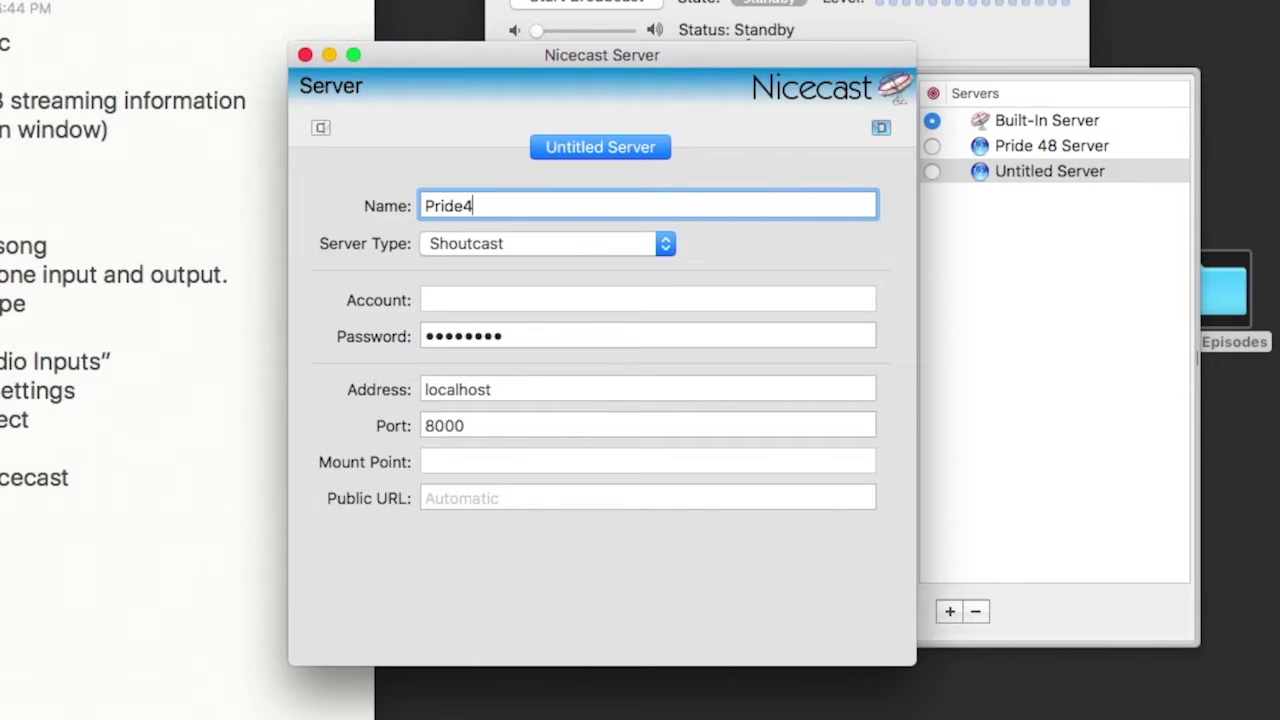
text(8 Server)
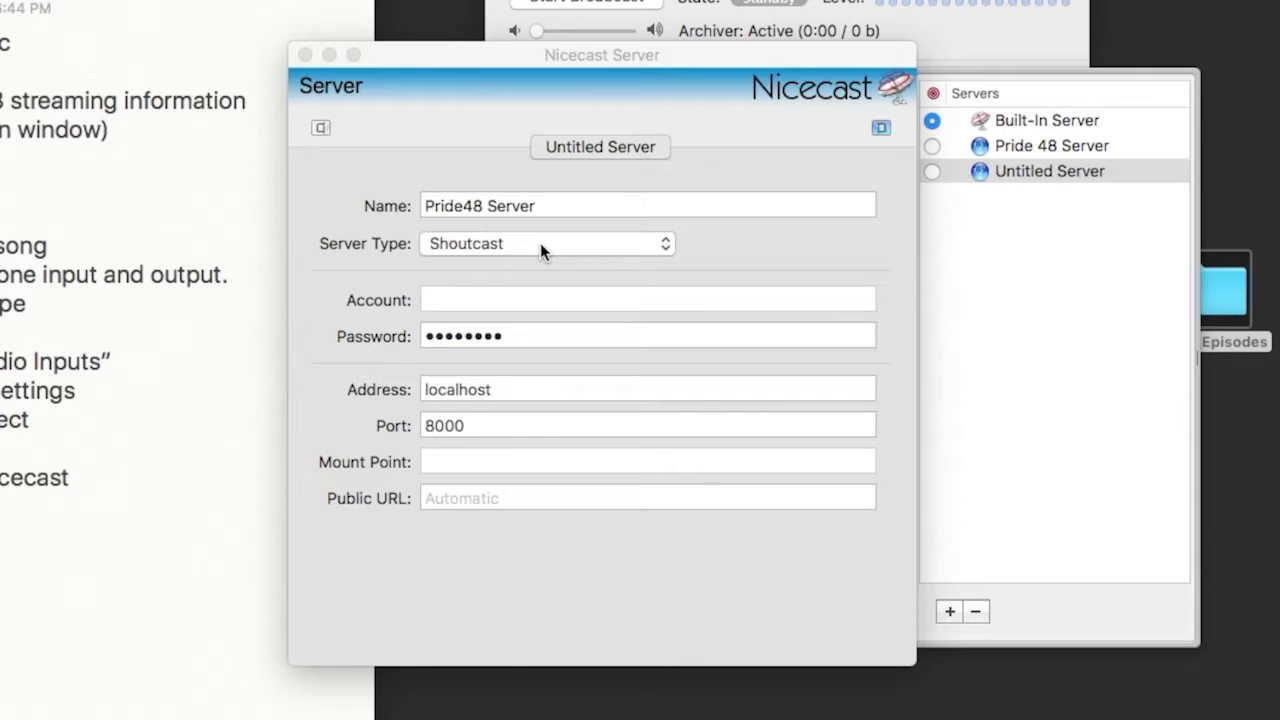
click(540, 244)
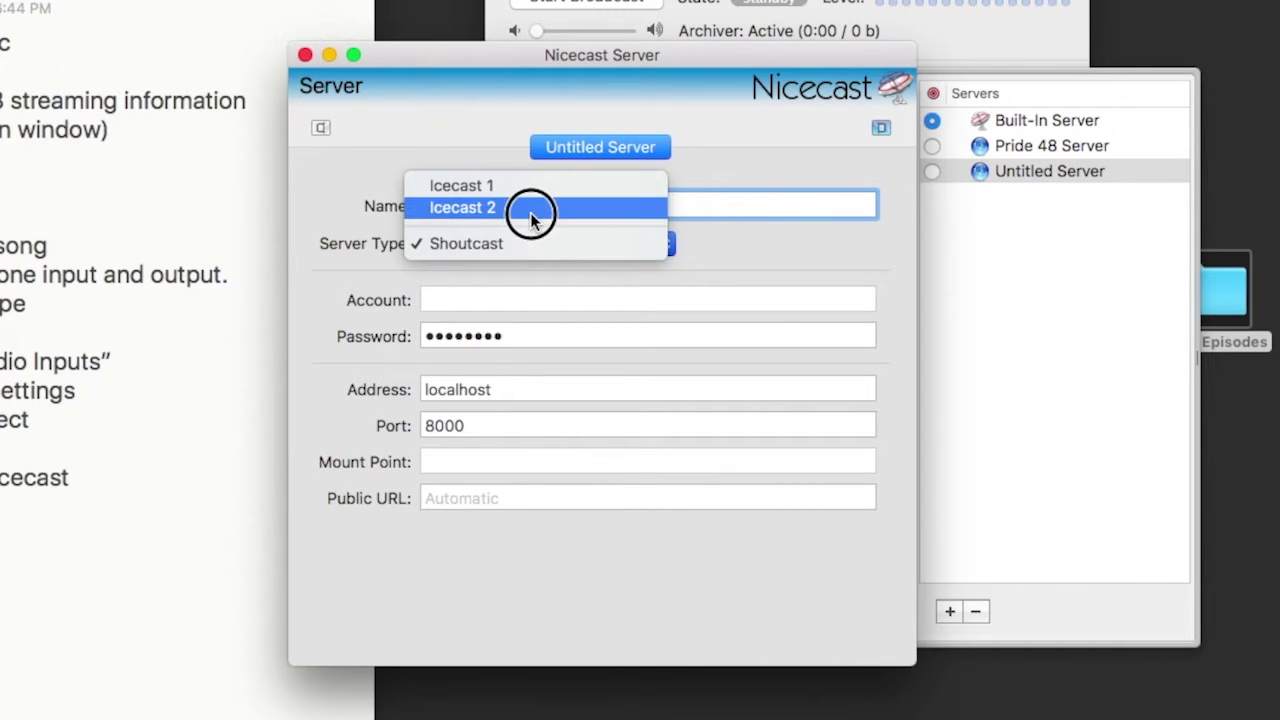
click(530, 210)
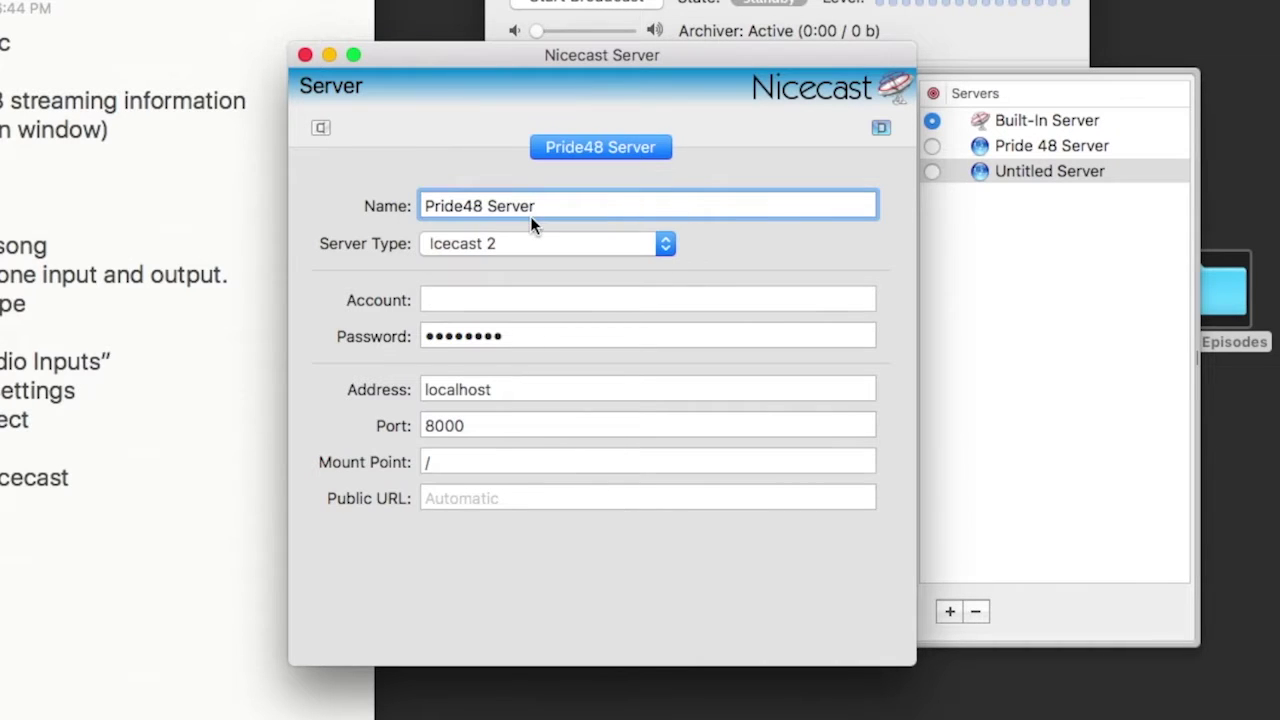
Fill in the account password, address localhost, port 8000 and mount point /.
click(454, 302)
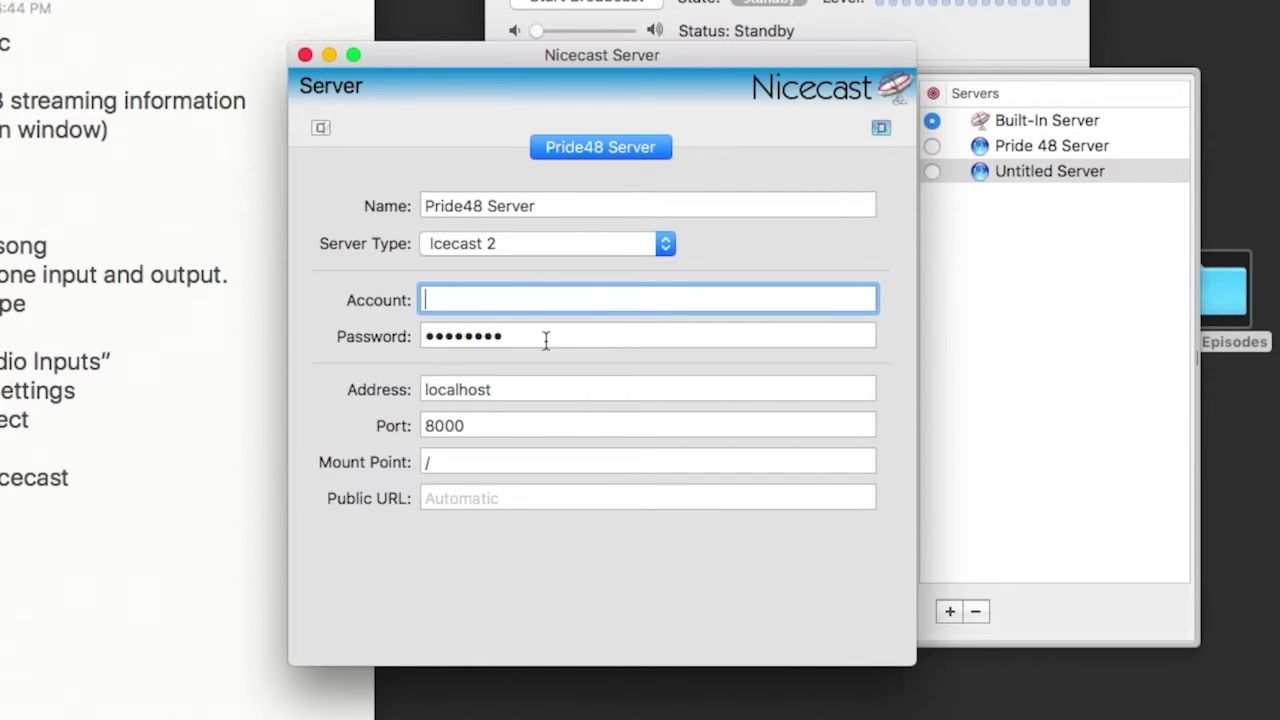
click(520, 393)
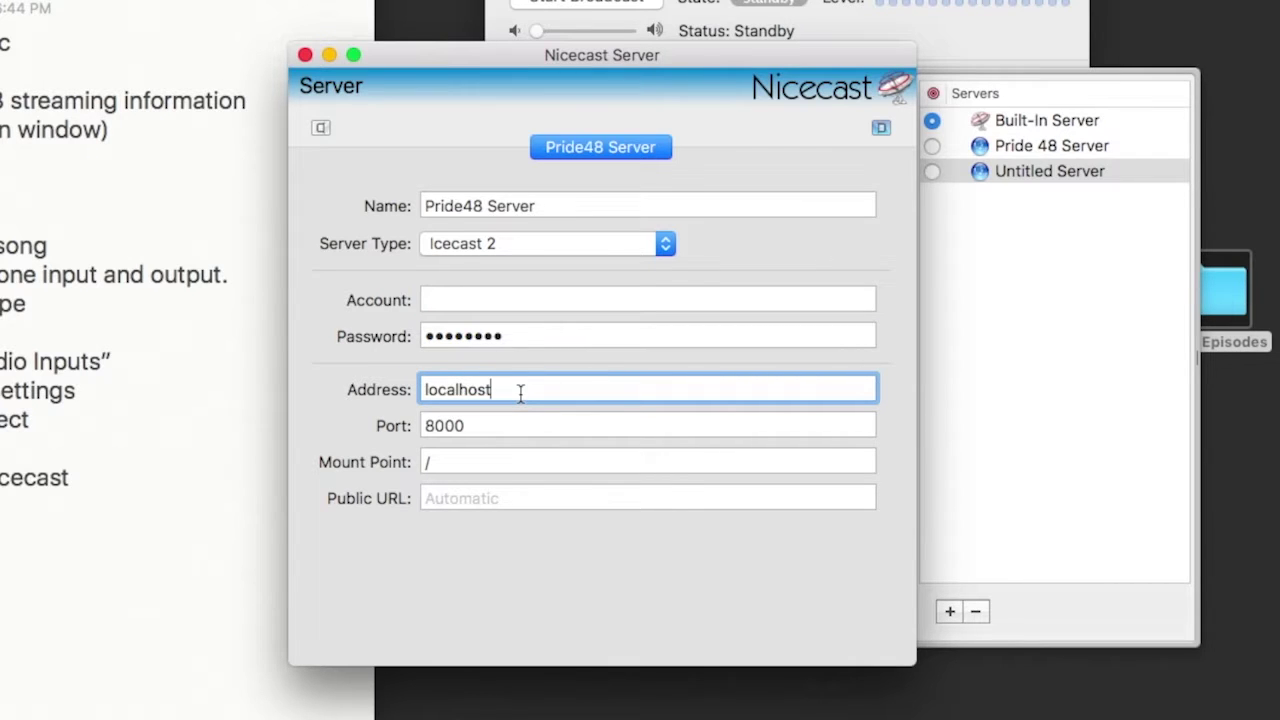
click(487, 426)
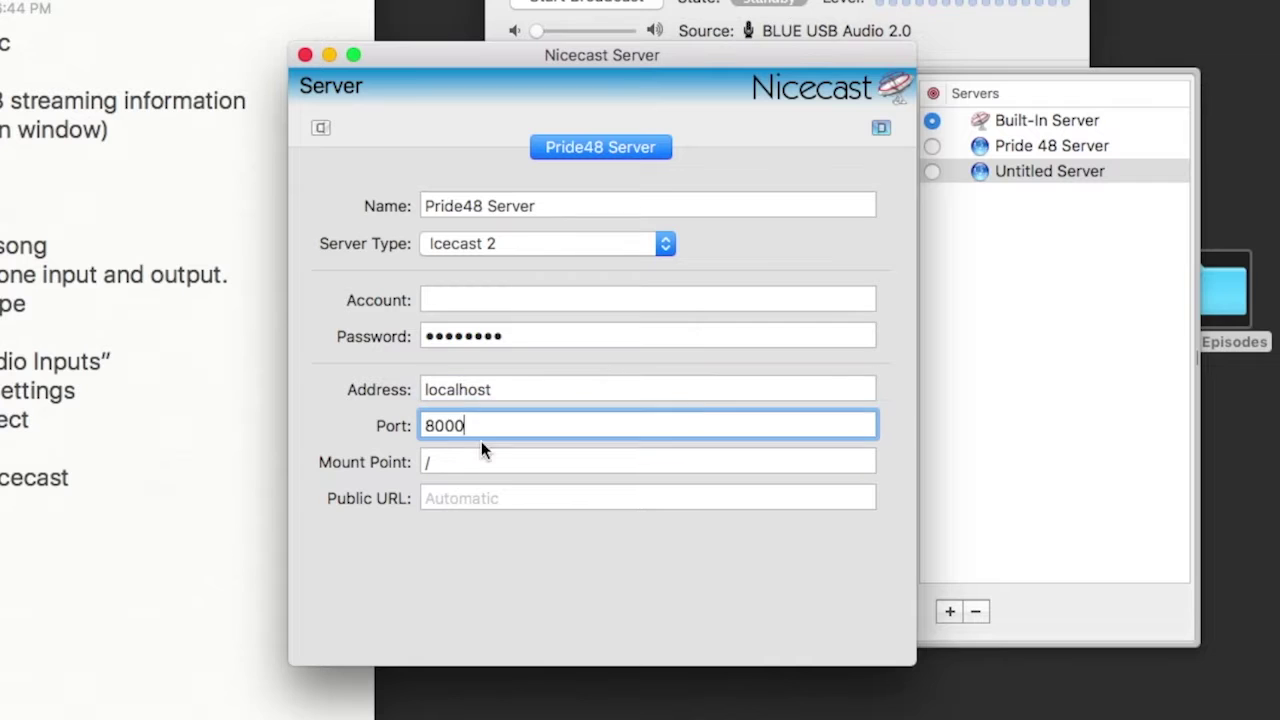
click(470, 464)
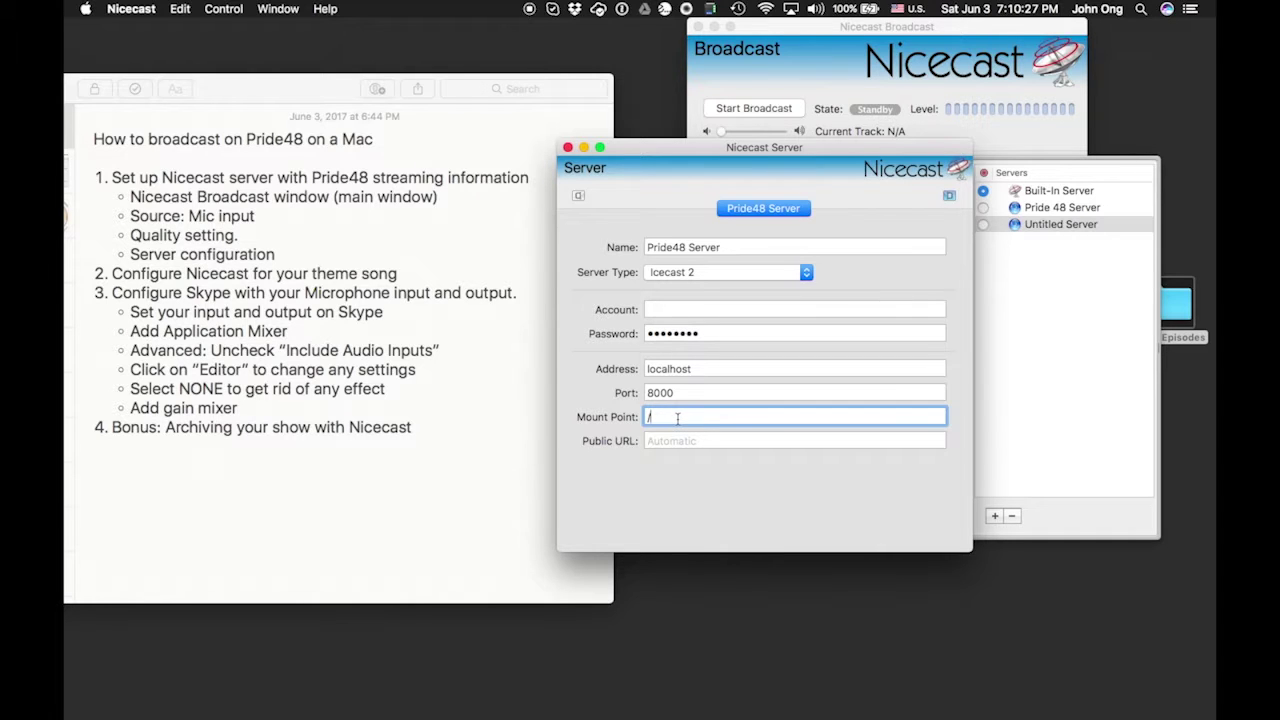
Start and stop a quick test broadcast, then move the Server window aside.
drag(641, 153, 262, 280)
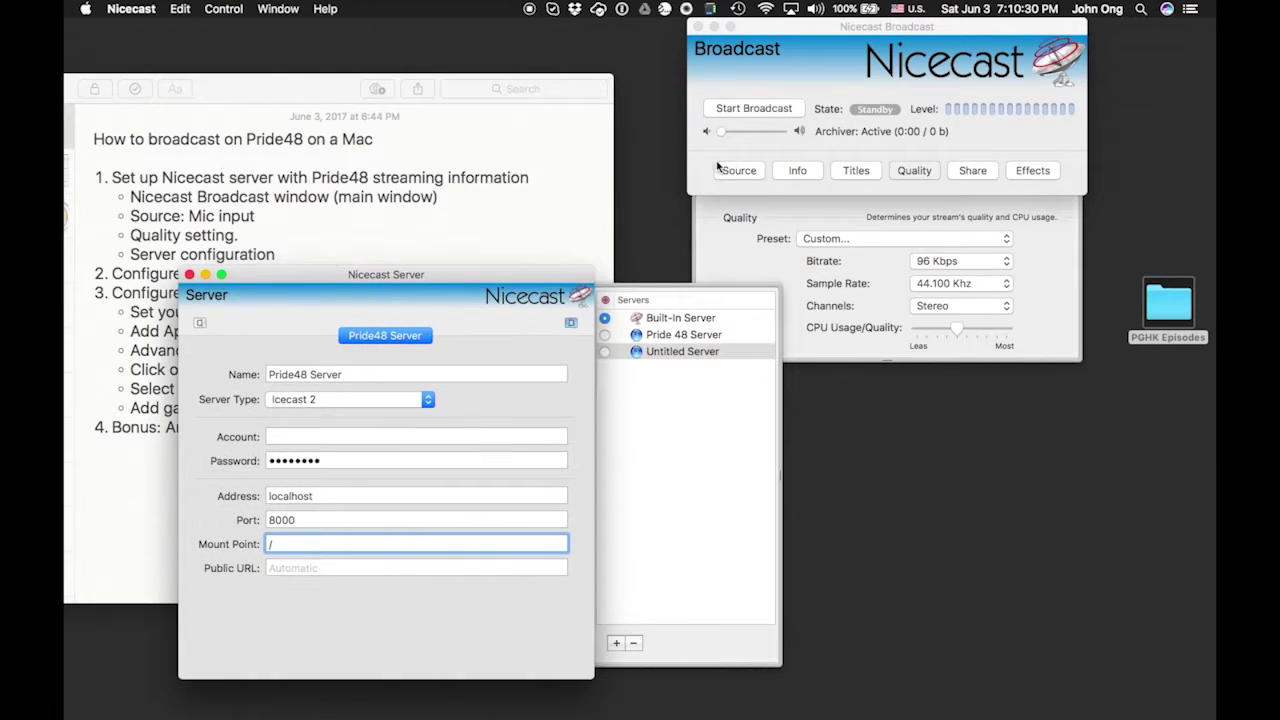
click(755, 108)
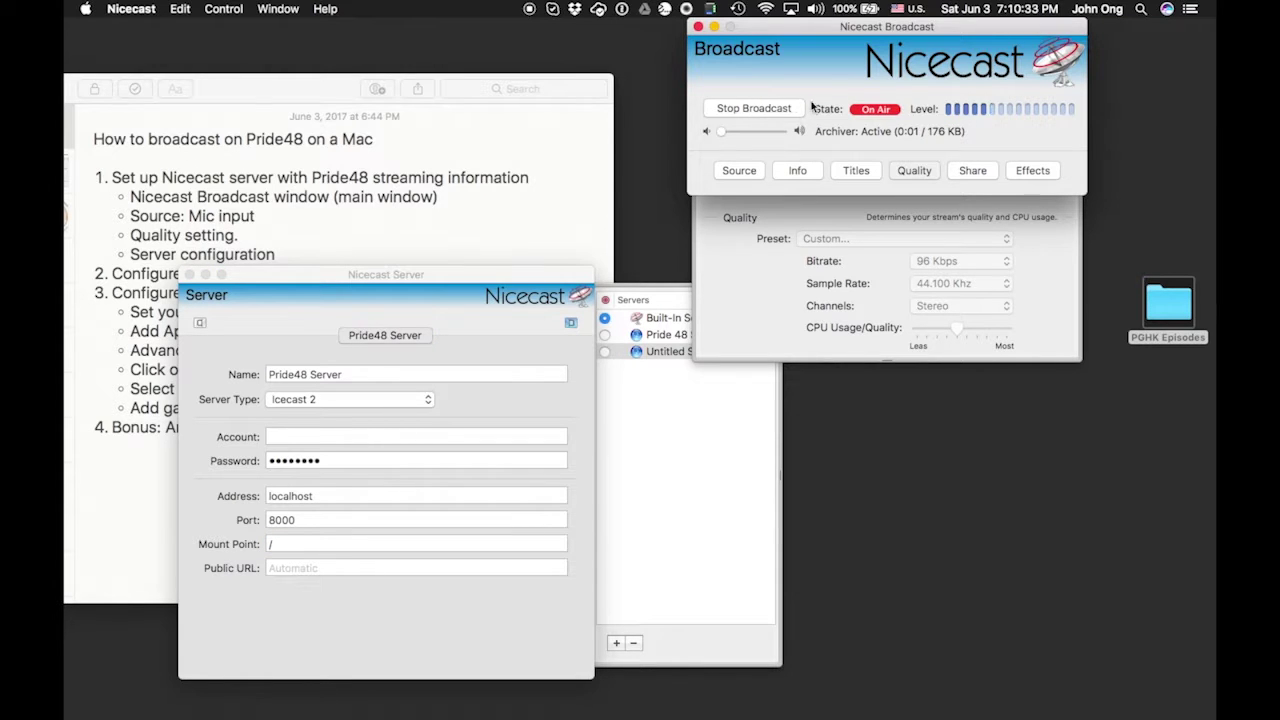
click(762, 114)
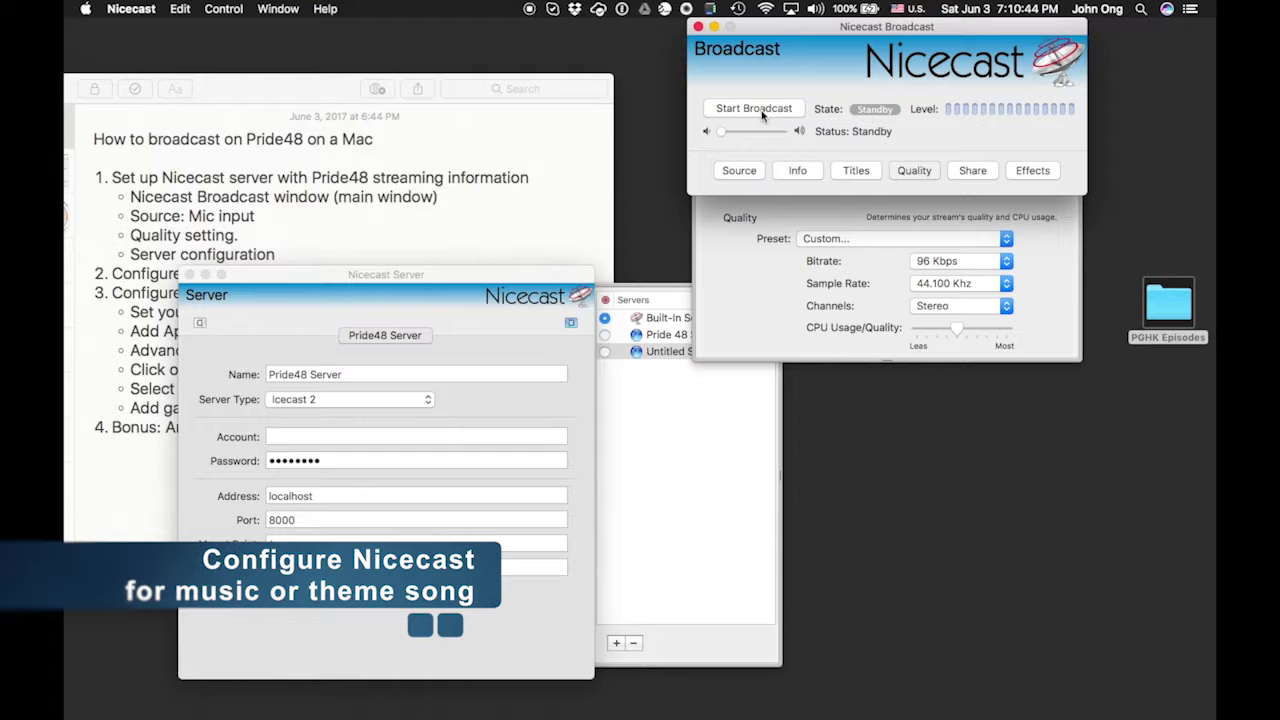
drag(376, 276, 676, 230)
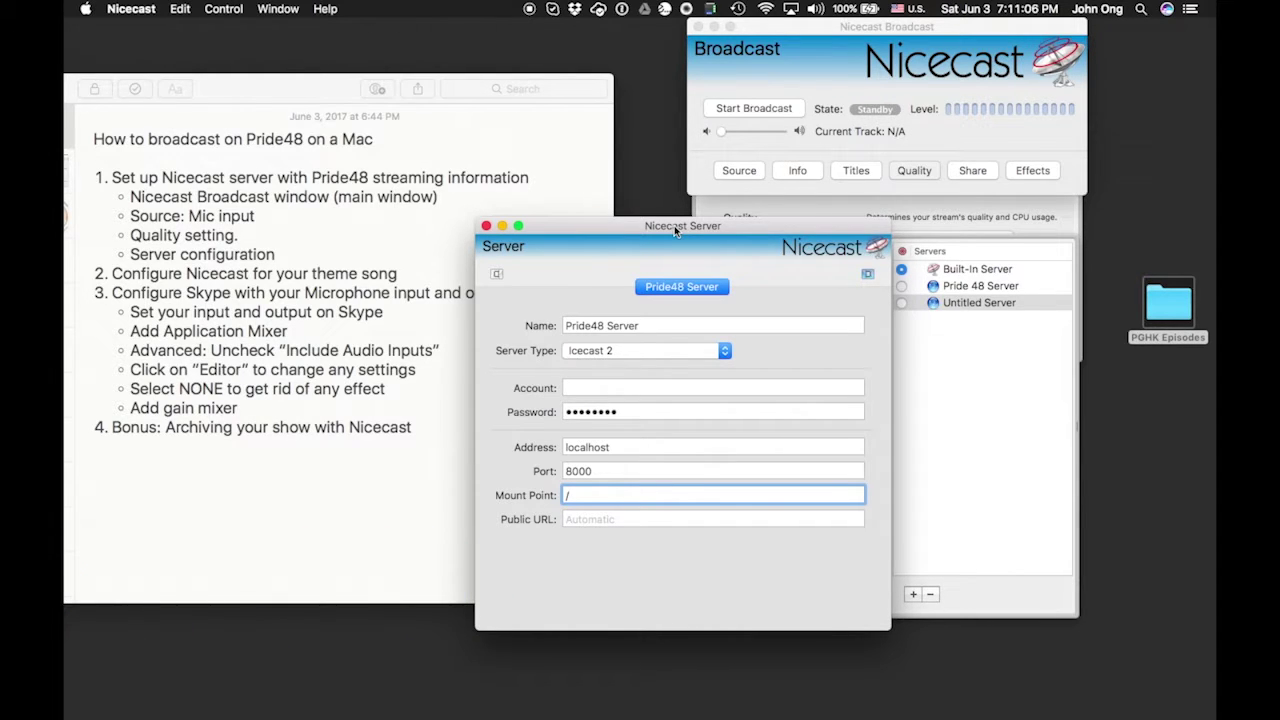
drag(600, 230, 340, 42)
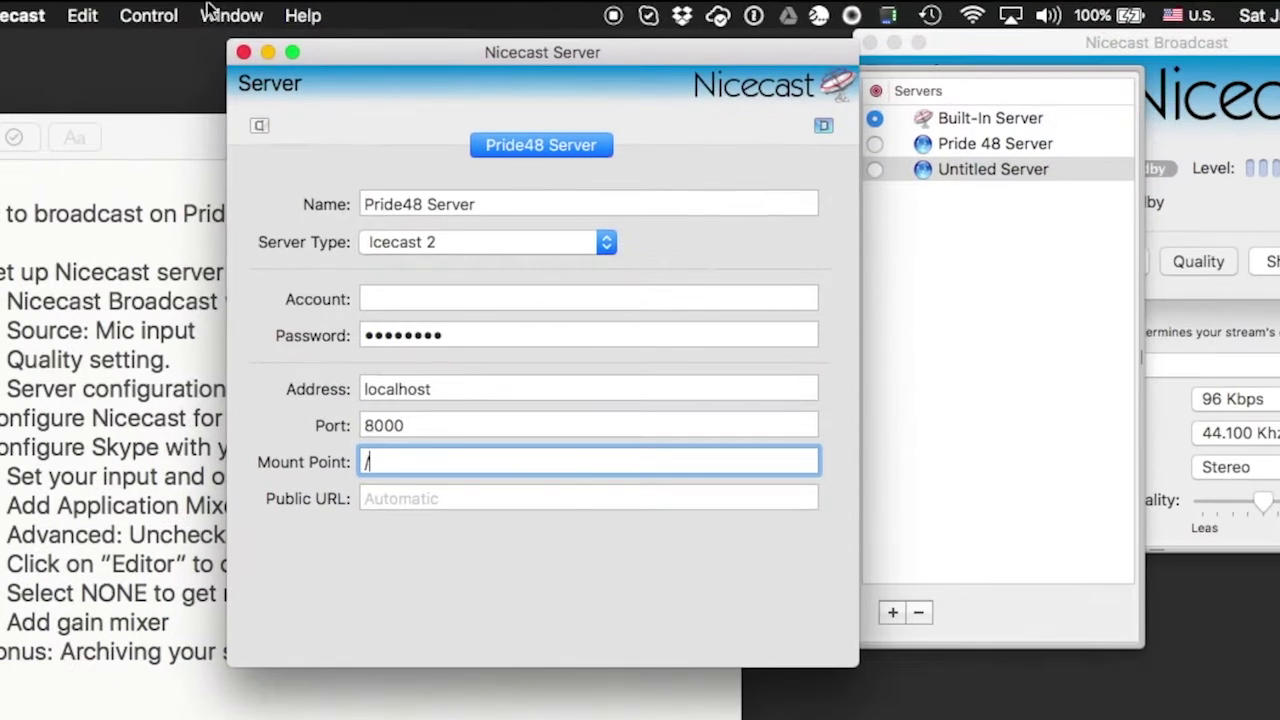
click(271, 6)
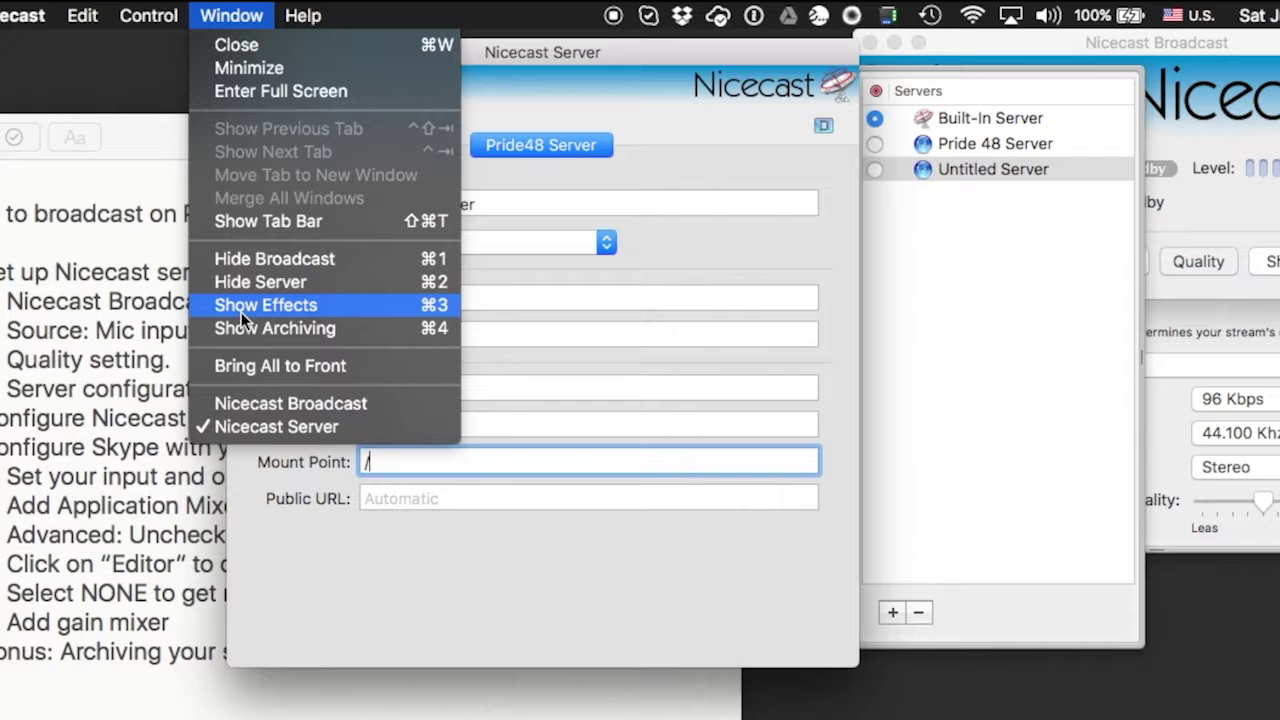
Via Window > Show Effects, put 4FX Effect > Application Mixer in the first slot.
click(444, 306)
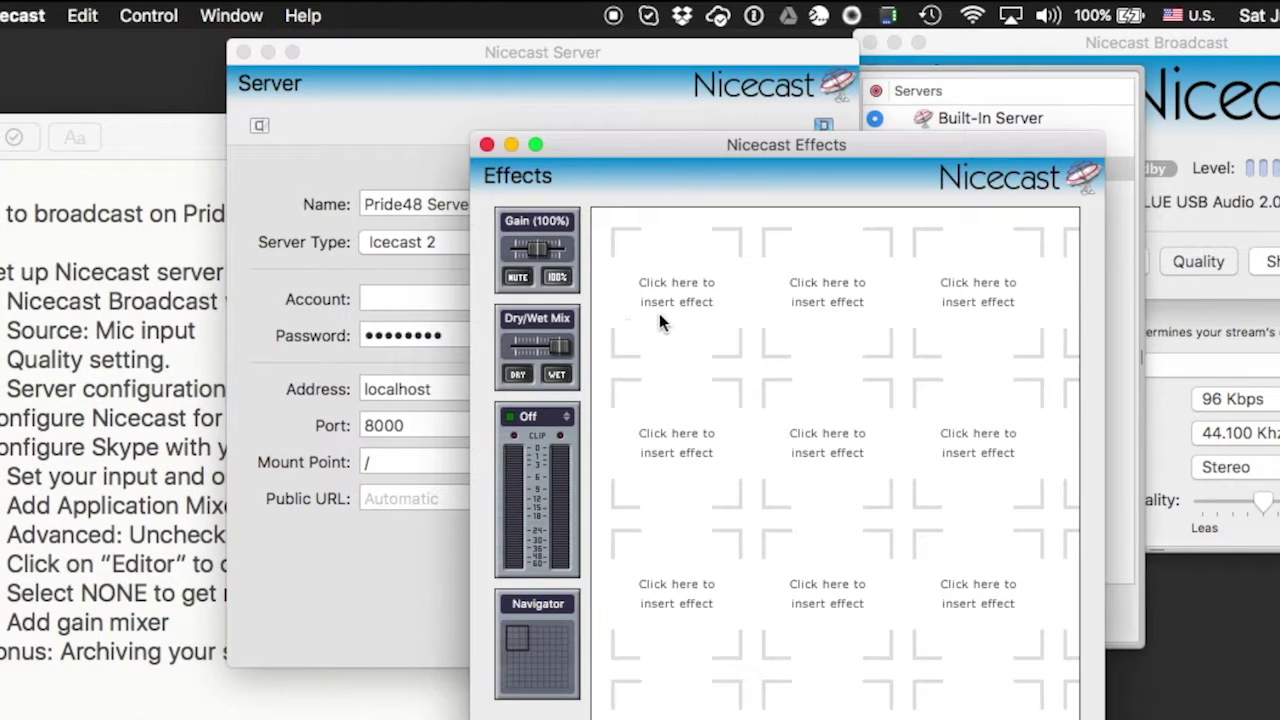
click(672, 286)
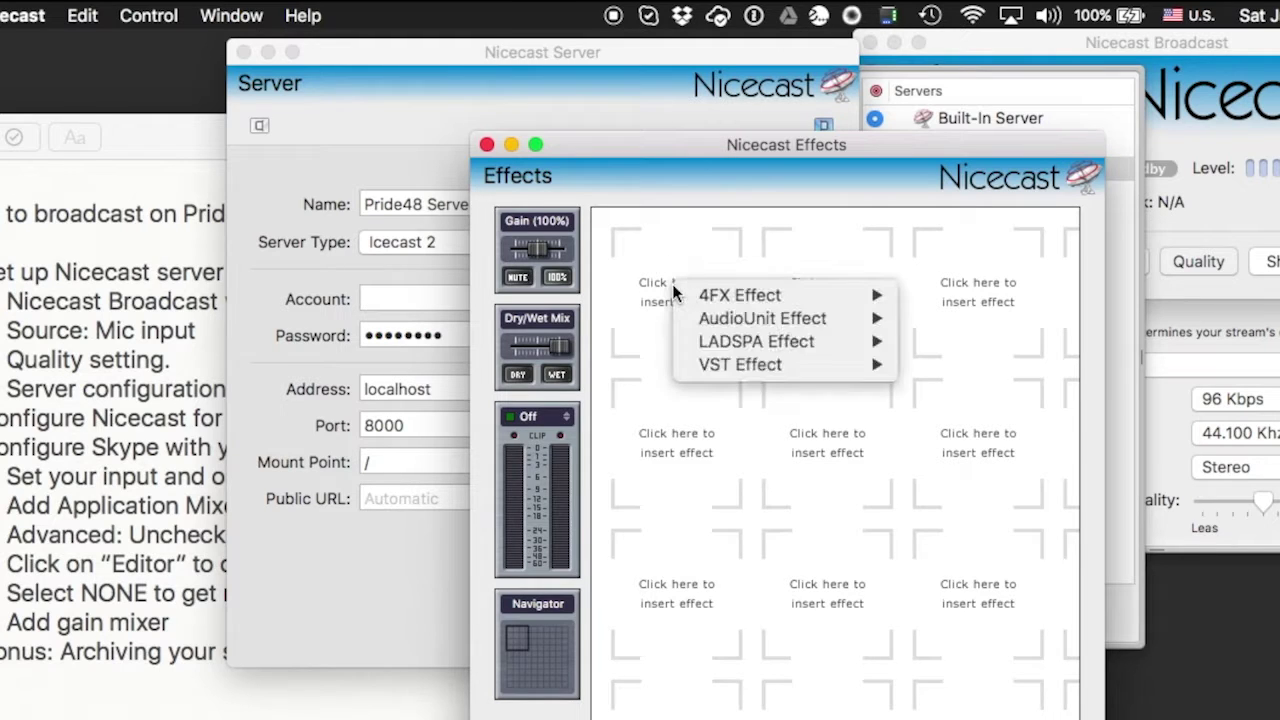
mouse_move(700, 300)
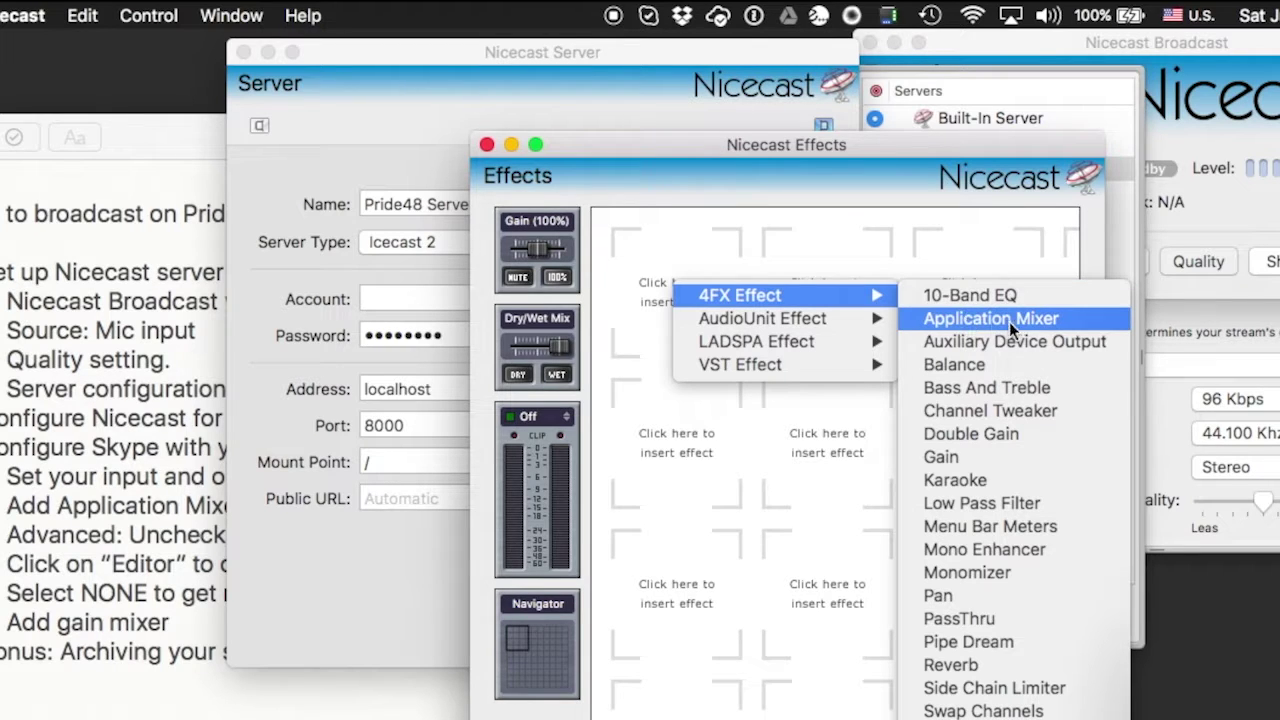
click(1068, 319)
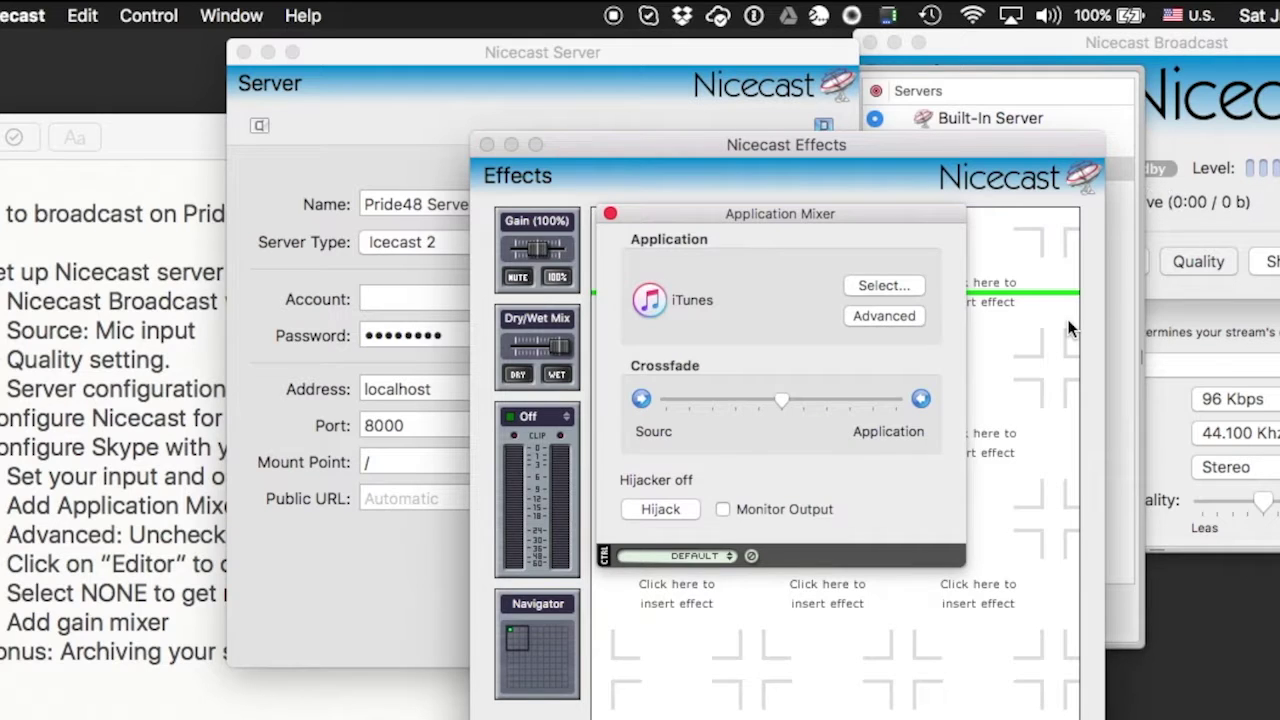